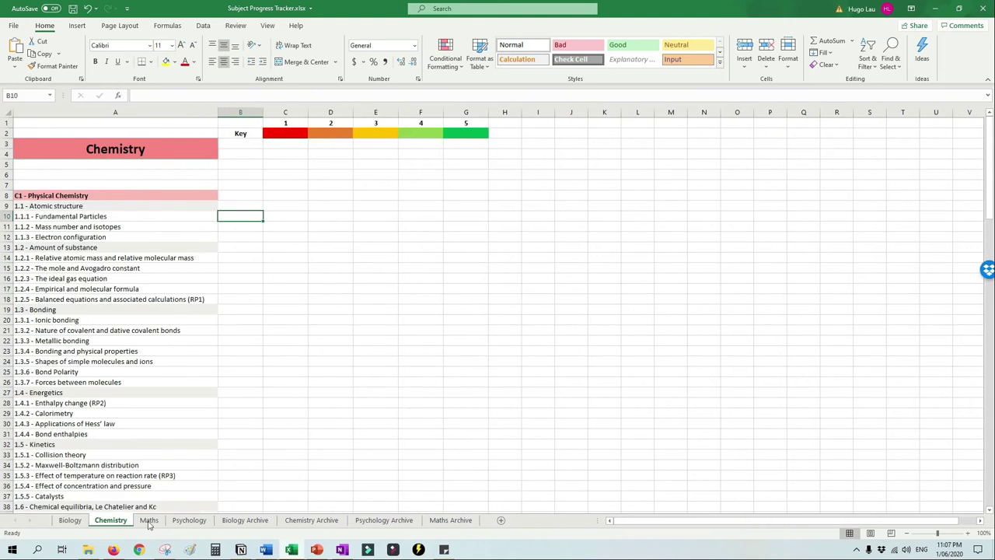
Look through the Biology, Chemistry, Maths and Psychology sheets, ending on the Biology sheet.
{"action": "left_click", "coordinate": [79, 522]}
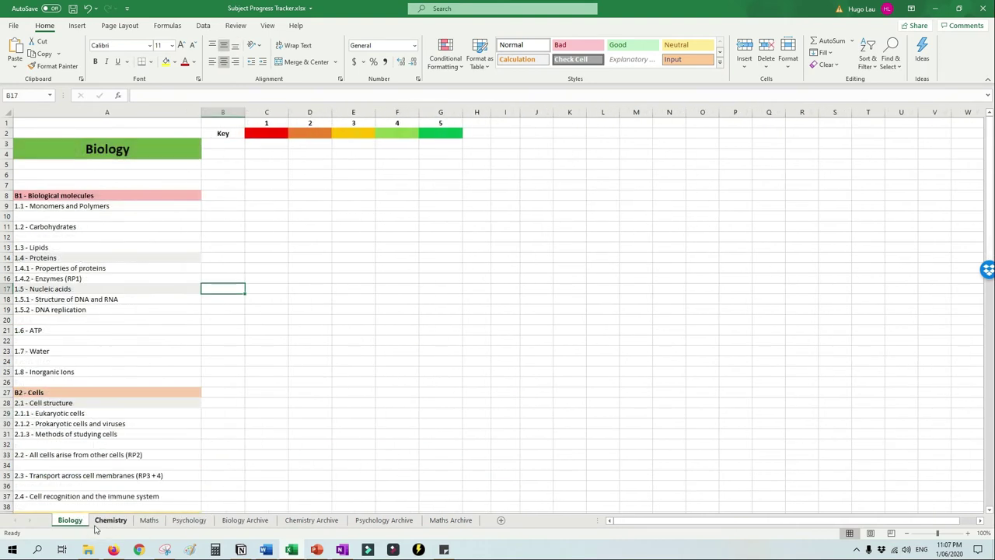
{"action": "left_click", "coordinate": [106, 522]}
{"action": "left_click", "coordinate": [149, 521]}
{"action": "left_click", "coordinate": [189, 521]}
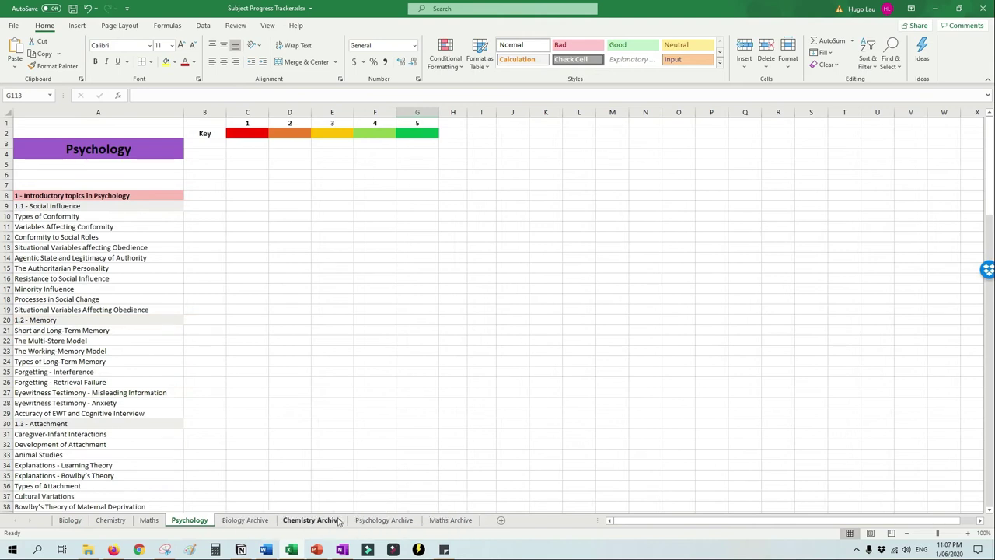
{"action": "left_click", "coordinate": [78, 521]}
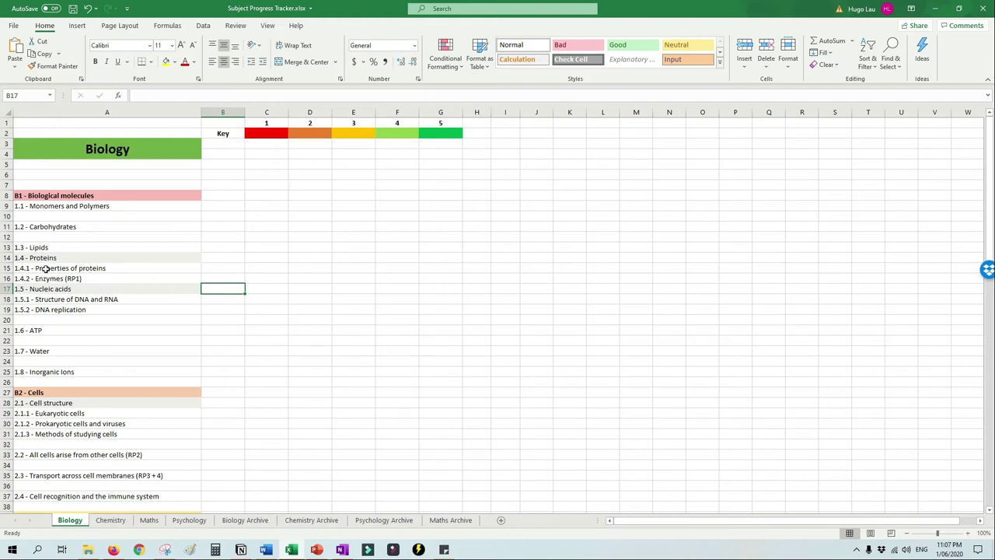
Switch to Firefox and arrange the AQA Biology specification page side by side with the Subject Progress Tracker workbook.
{"action": "left_click", "coordinate": [112, 549]}
{"action": "key", "text": "super+Right"}
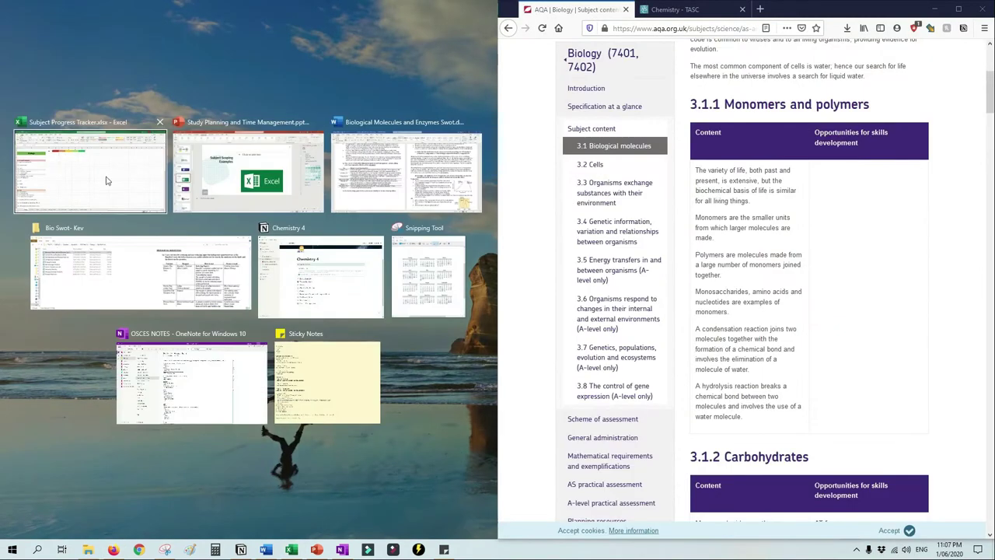
{"action": "left_click", "coordinate": [210, 174]}
{"action": "scroll", "coordinate": [778, 233], "scroll_direction": "up", "scroll_amount": 3}
{"action": "scroll", "coordinate": [738, 156], "scroll_direction": "down", "scroll_amount": 1}
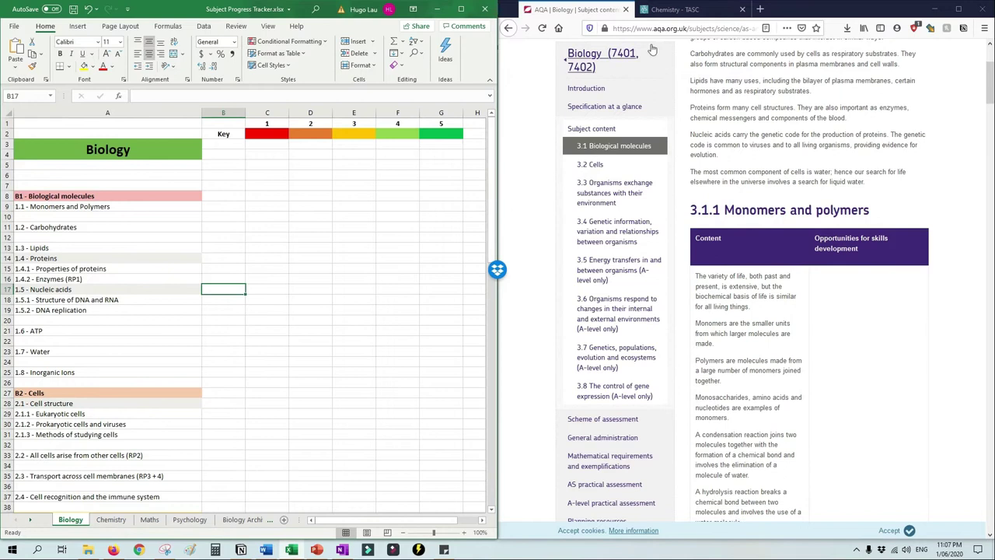
Compare specification section 3.1 Biological molecules with the topics under the tracker's B1 - Biological molecules heading.
{"action": "left_click", "coordinate": [660, 28]}
{"action": "key", "text": "Escape"}
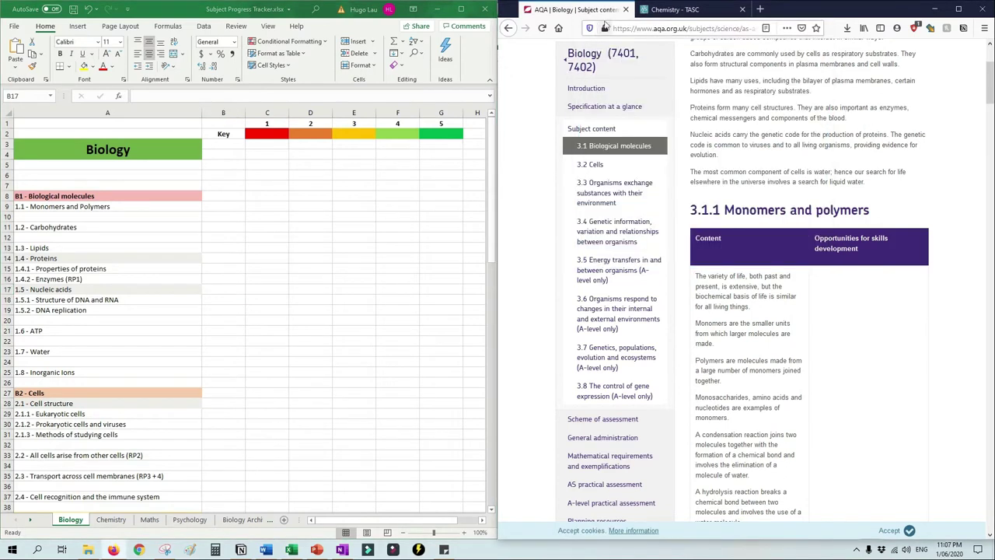
{"action": "scroll", "coordinate": [700, 155], "scroll_direction": "up", "scroll_amount": 3}
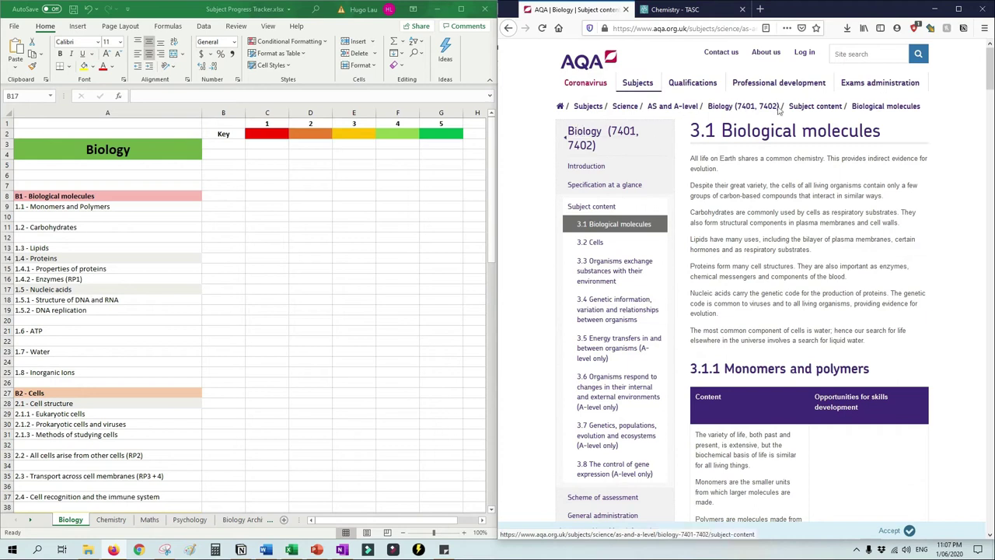
{"action": "scroll", "coordinate": [612, 249], "scroll_direction": "down", "scroll_amount": 1}
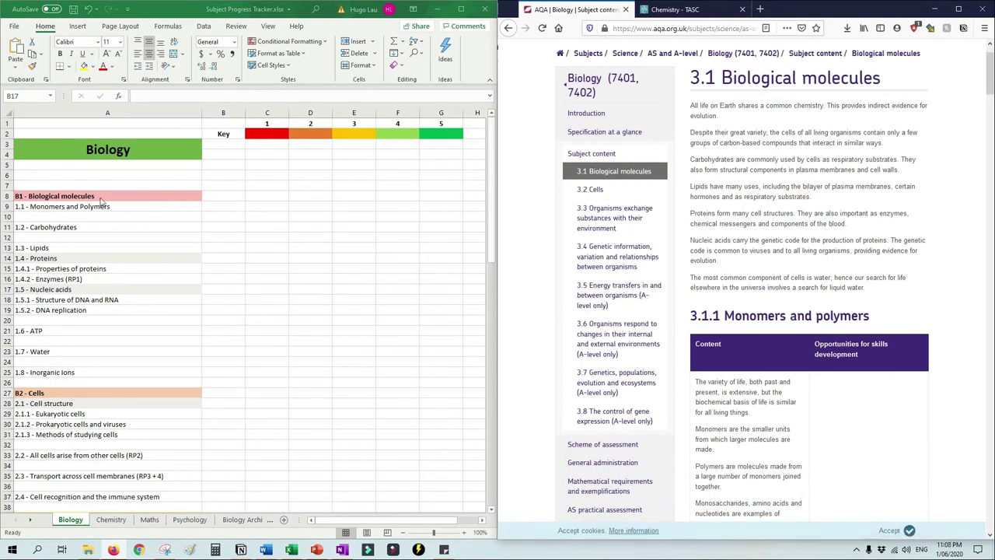
{"action": "left_click", "coordinate": [101, 200]}
{"action": "left_click", "coordinate": [75, 207]}
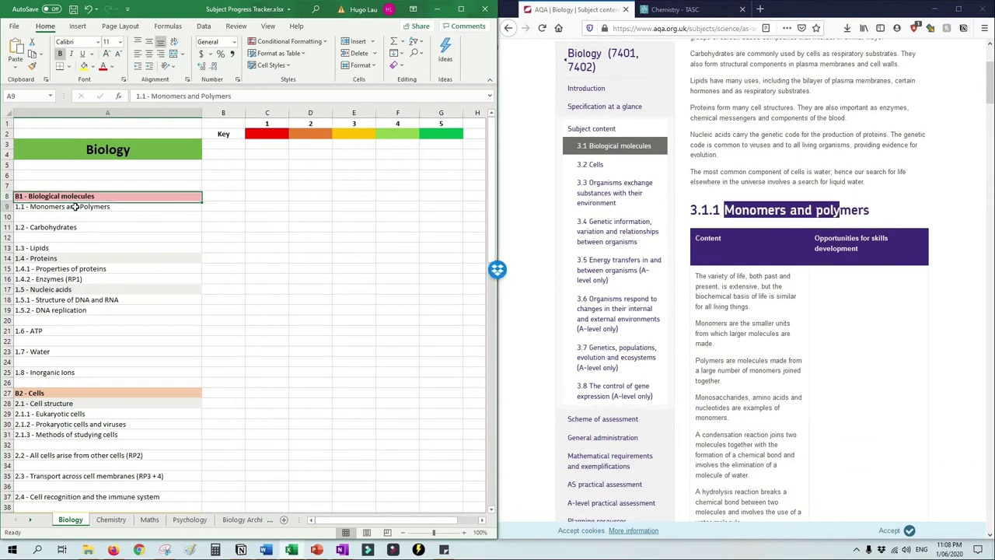
{"action": "scroll", "coordinate": [138, 272], "scroll_direction": "down", "scroll_amount": 2}
Open specification section 3.2 Cells and compare its subheadings with the tracker's B2 - Cells topics.
{"action": "left_click", "coordinate": [590, 164]}
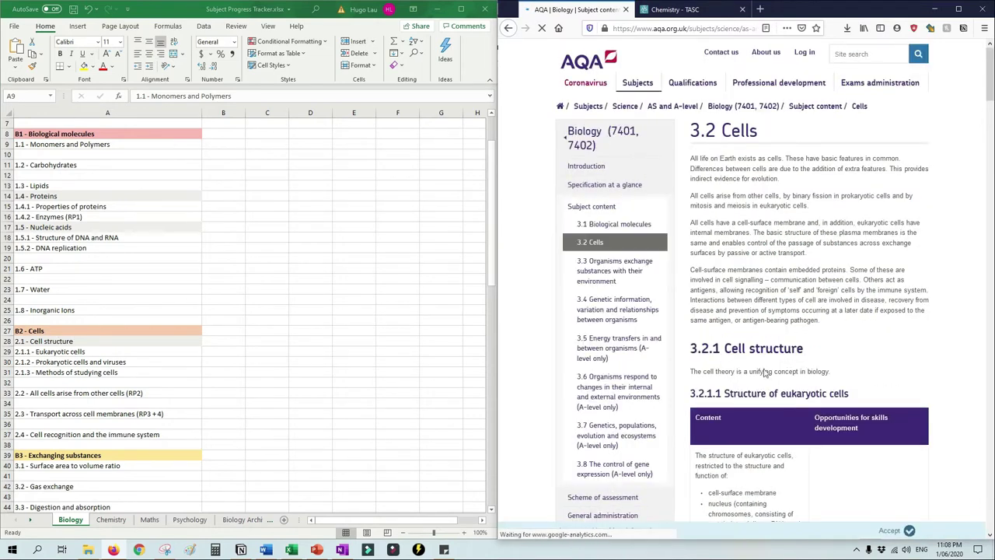
{"action": "scroll", "coordinate": [716, 256], "scroll_direction": "down", "scroll_amount": 2}
{"action": "scroll", "coordinate": [292, 311], "scroll_direction": "down", "scroll_amount": 1}
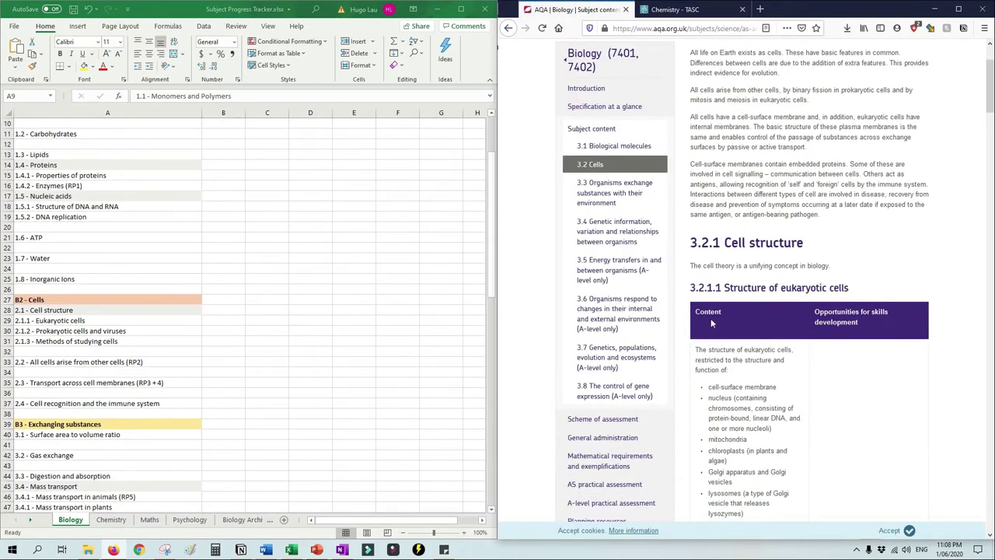
{"action": "left_click", "coordinate": [47, 269]}
{"action": "left_click", "coordinate": [59, 320]}
{"action": "left_click_drag", "start_coordinate": [58, 320], "coordinate": [109, 404]}
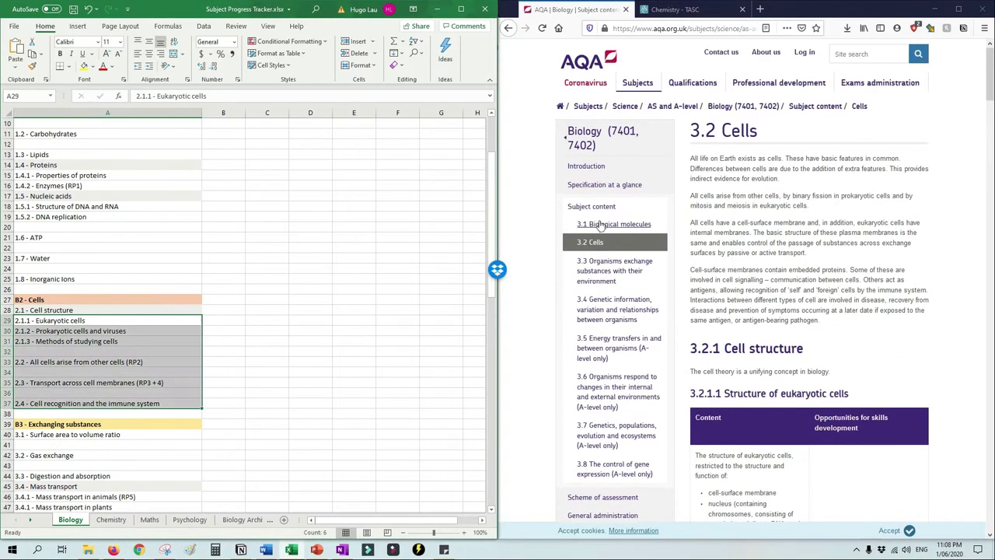
Return to specification section 3.1 and review the tracker's colour key and B1 topic list.
{"action": "scroll", "coordinate": [151, 246], "scroll_direction": "up", "scroll_amount": 3}
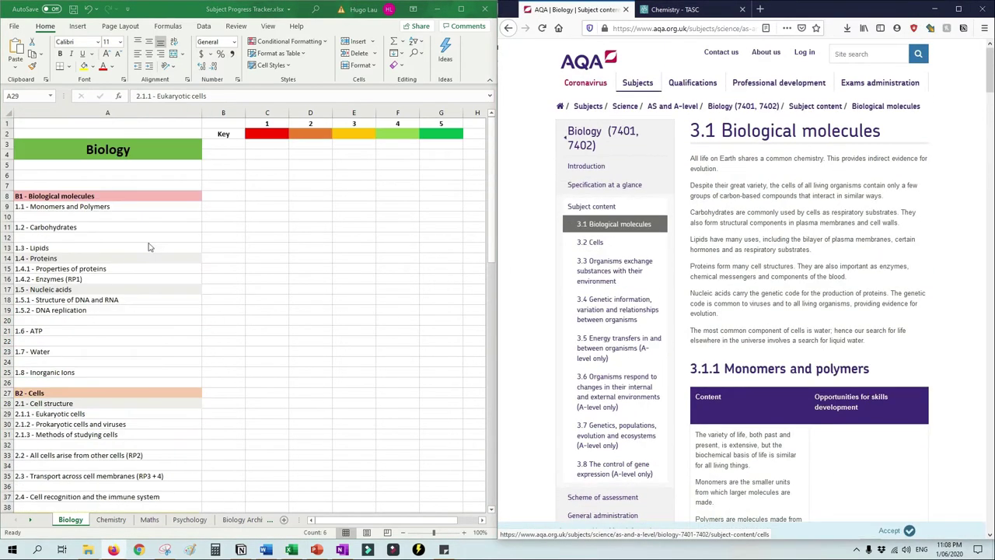
{"action": "left_click_drag", "start_coordinate": [267, 132], "coordinate": [453, 142]}
{"action": "left_click", "coordinate": [232, 208]}
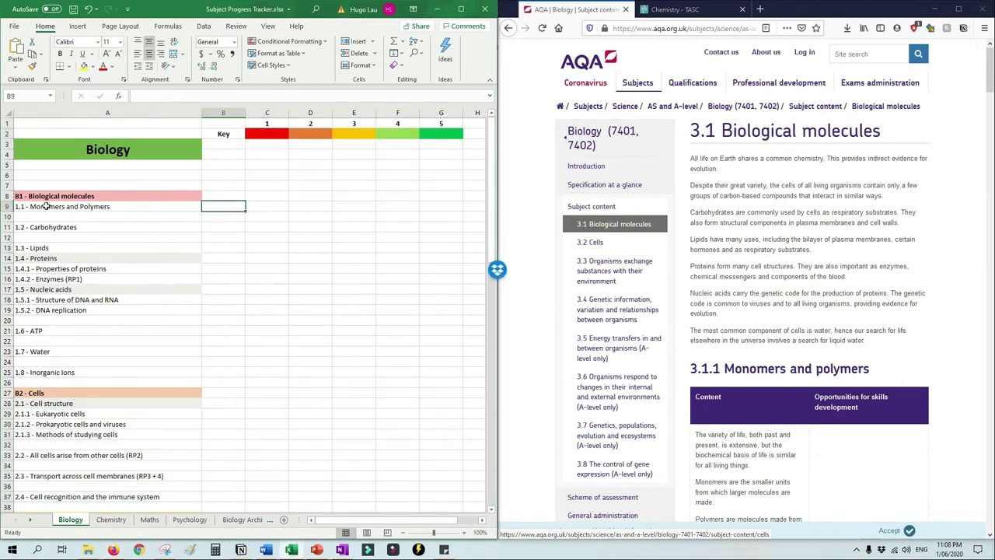
{"action": "left_click_drag", "start_coordinate": [146, 209], "coordinate": [155, 357]}
{"action": "left_click", "coordinate": [147, 258]}
{"action": "left_click", "coordinate": [146, 217]}
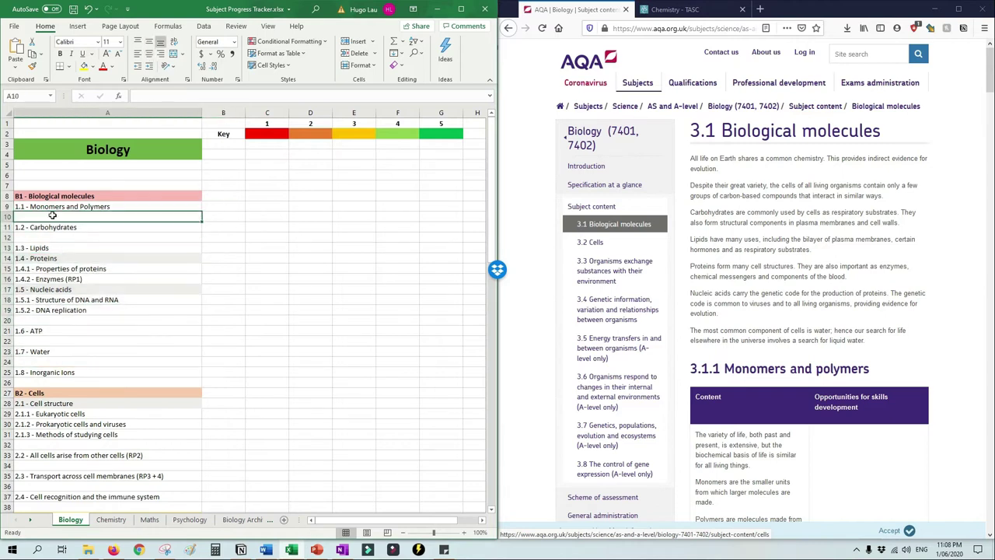
Read the content points under 3.1.1 Monomers and polymers in the specification.
{"action": "scroll", "coordinate": [817, 300], "scroll_direction": "down", "scroll_amount": 3}
{"action": "left_click_drag", "start_coordinate": [720, 171], "coordinate": [742, 326]}
{"action": "left_click", "coordinate": [729, 241]}
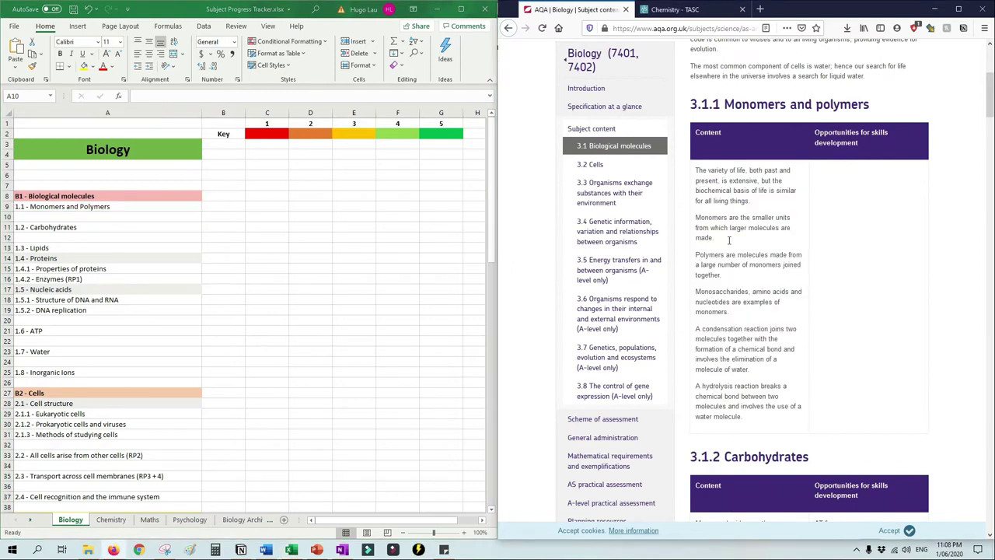
{"action": "left_click_drag", "start_coordinate": [710, 181], "coordinate": [745, 256]}
{"action": "left_click", "coordinate": [713, 222]}
{"action": "left_click_drag", "start_coordinate": [705, 218], "coordinate": [750, 241]}
{"action": "left_click", "coordinate": [739, 242]}
Insert a row under 1.1 - Monomers and Polymers and enter "What are monomers" in A10 and "What are polymers" in A11.
{"action": "left_click", "coordinate": [110, 216]}
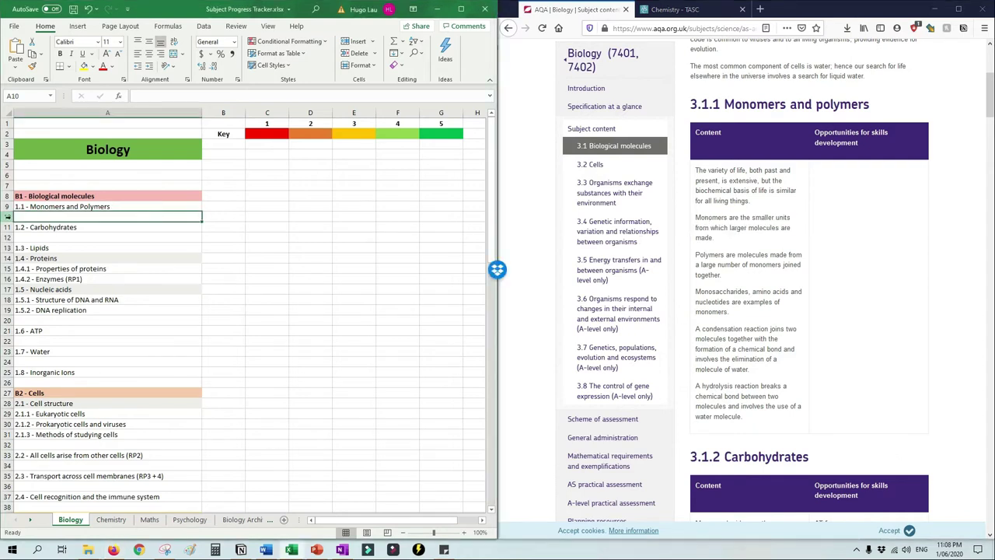
{"action": "right_click", "coordinate": [8, 217]}
{"action": "left_click", "coordinate": [42, 310]}
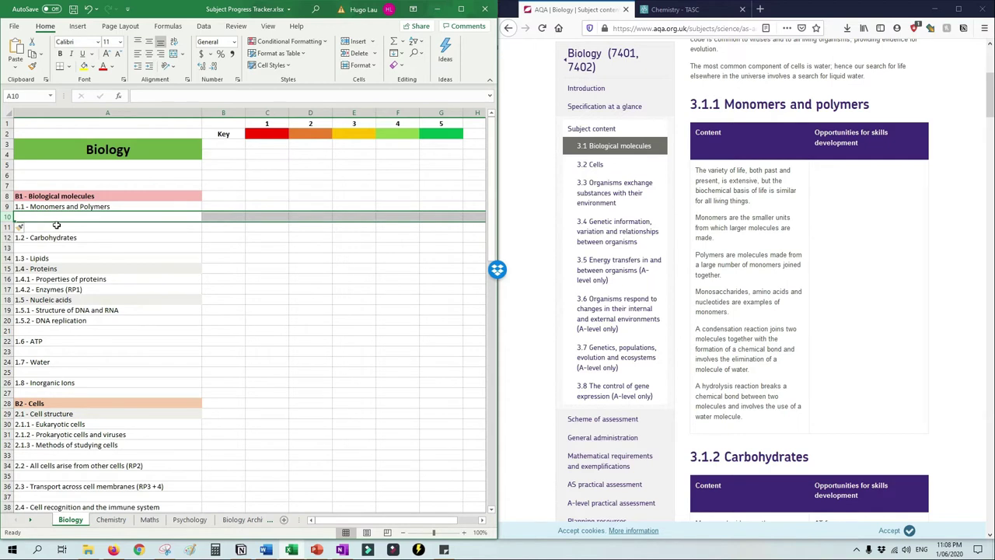
{"action": "type", "text": "What are monomers"}
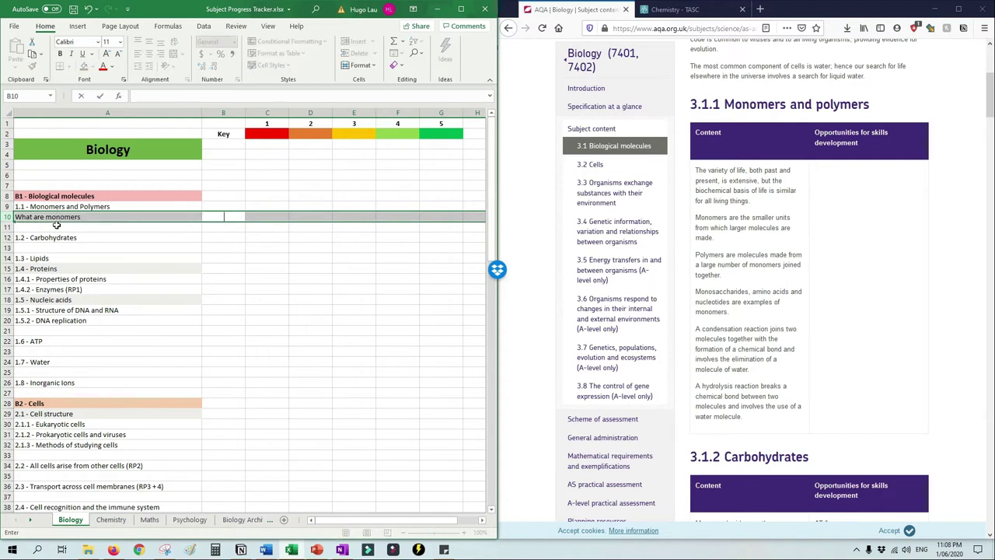
{"action": "key", "text": "Return"}
{"action": "type", "text": "What are polymers"}
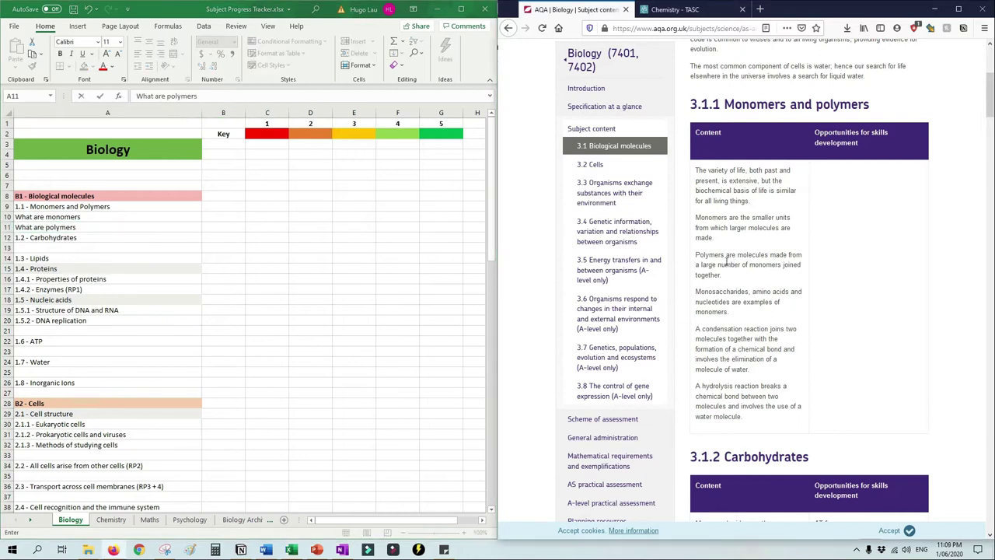
{"action": "left_click_drag", "start_coordinate": [728, 218], "coordinate": [748, 385]}
{"action": "left_click", "coordinate": [75, 225]}
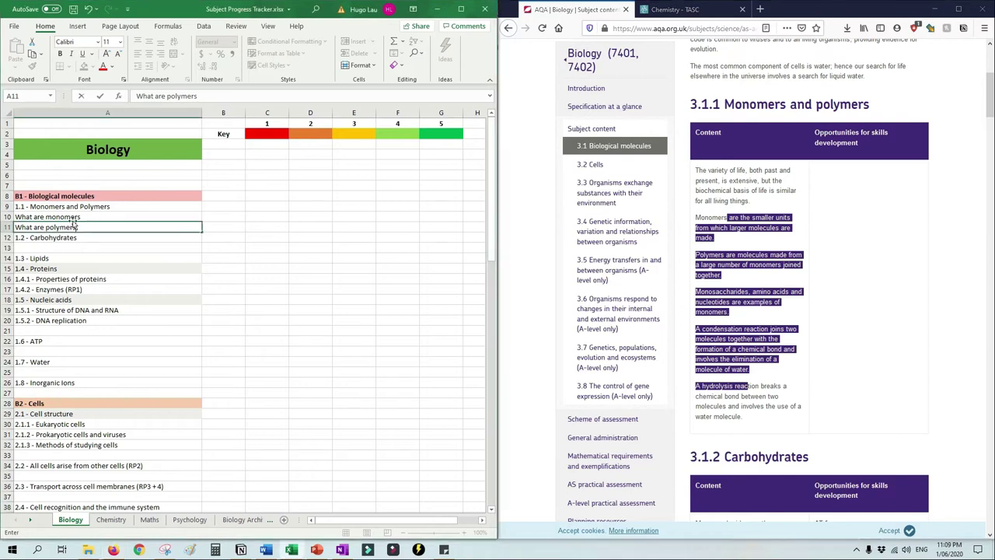
{"action": "left_click", "coordinate": [25, 238]}
Select the new question cells to review them and maximize the tracker workbook window.
{"action": "left_click_drag", "start_coordinate": [94, 220], "coordinate": [93, 238]}
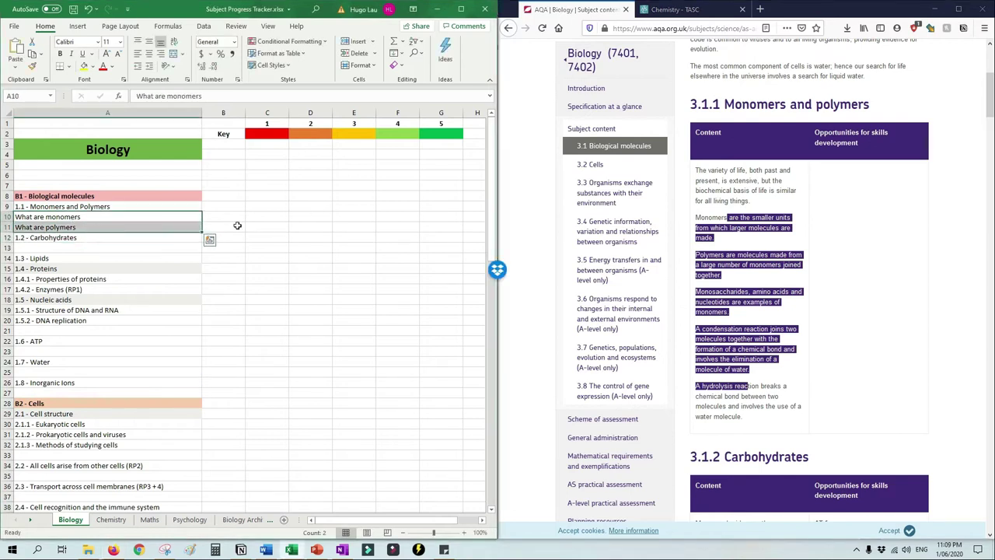
{"action": "left_click", "coordinate": [224, 206]}
{"action": "left_click", "coordinate": [144, 215]}
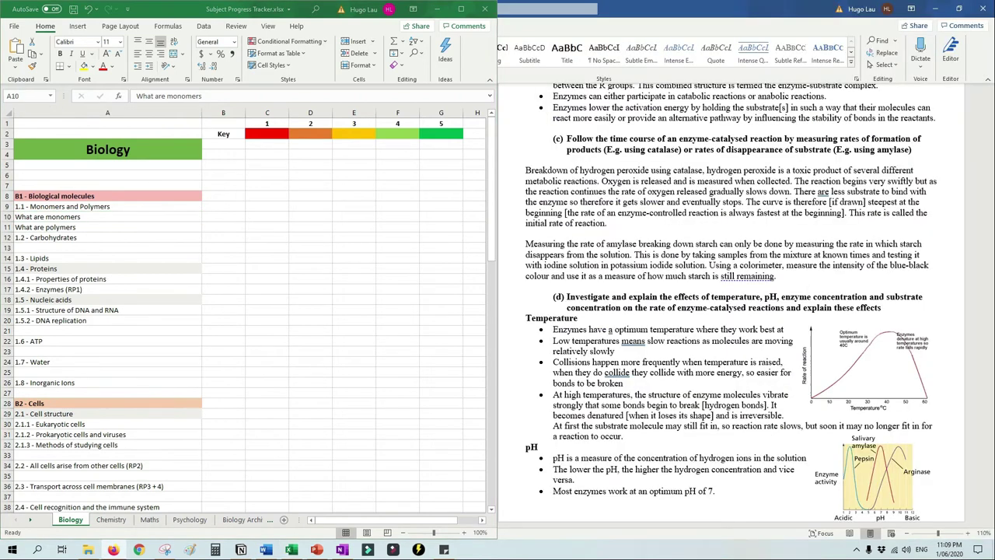
{"action": "double_click", "coordinate": [169, 11]}
Enter the answer "Monomers are smaller units from which larger molecules are made" in cell B10.
{"action": "left_click", "coordinate": [230, 216]}
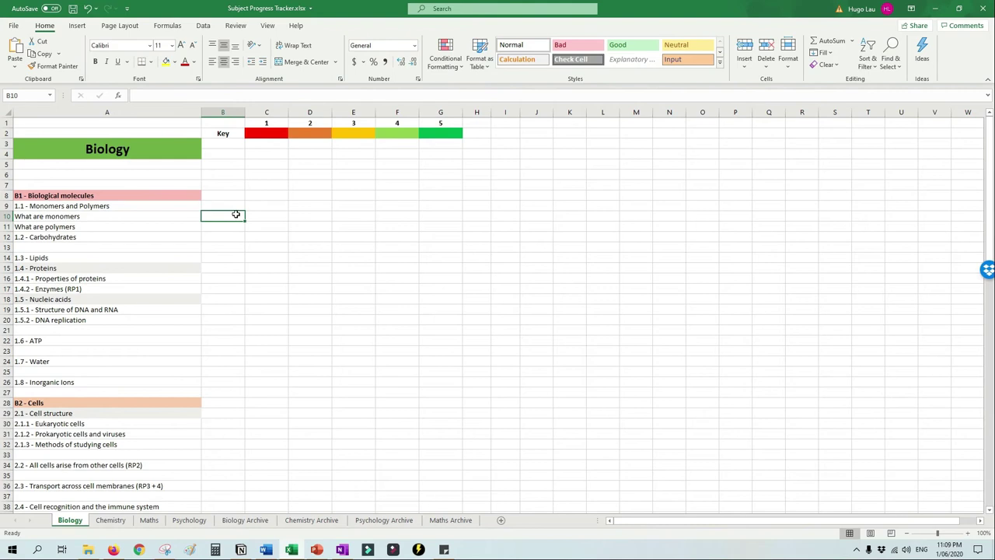
{"action": "type", "text": "Monomers are smaller units from which larger molecules are made"}
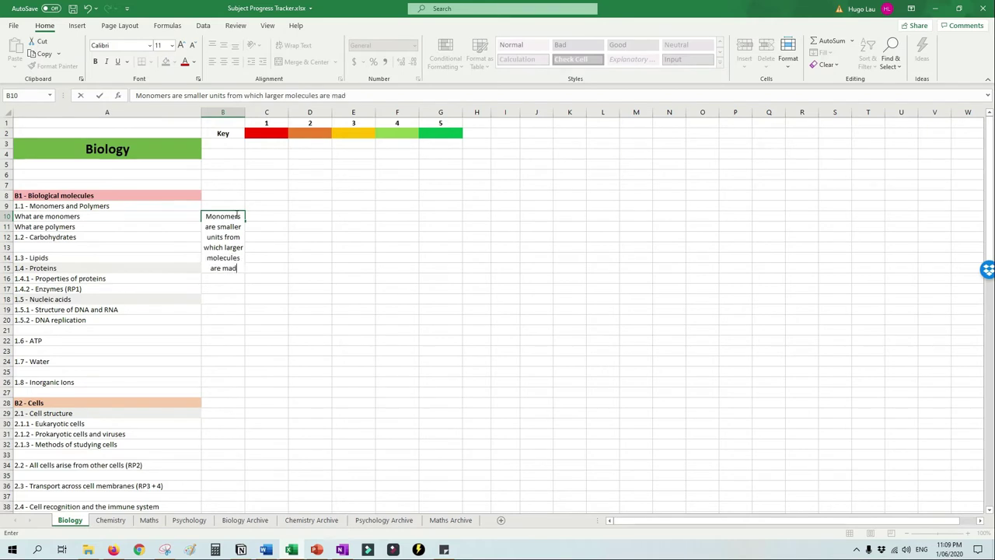
{"action": "key", "text": "Return"}
{"action": "left_click", "coordinate": [235, 216]}
{"action": "left_click", "coordinate": [210, 229]}
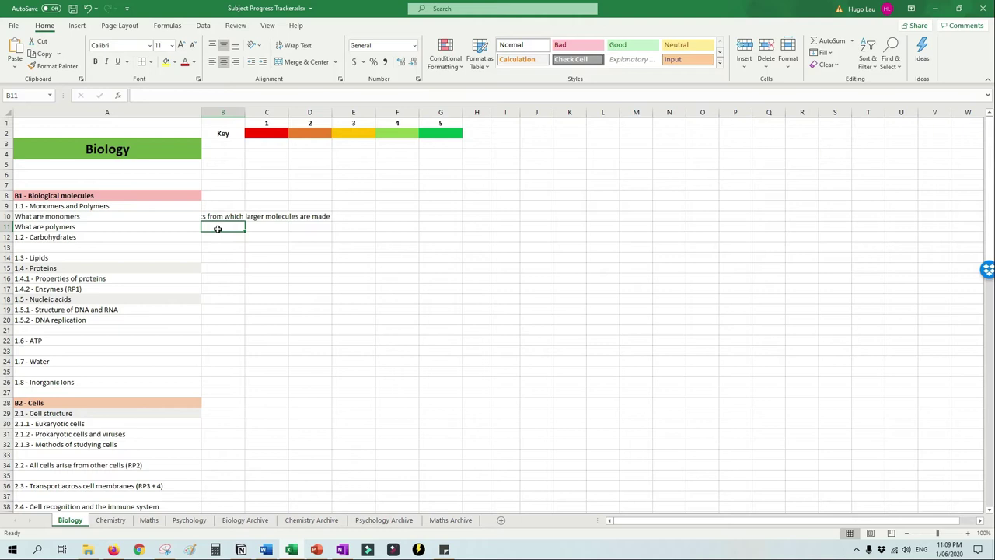
Fill cell B9 beside 1.1 - Monomers and Polymers with the standard orange that matches key rating 3.
{"action": "left_click", "coordinate": [217, 204]}
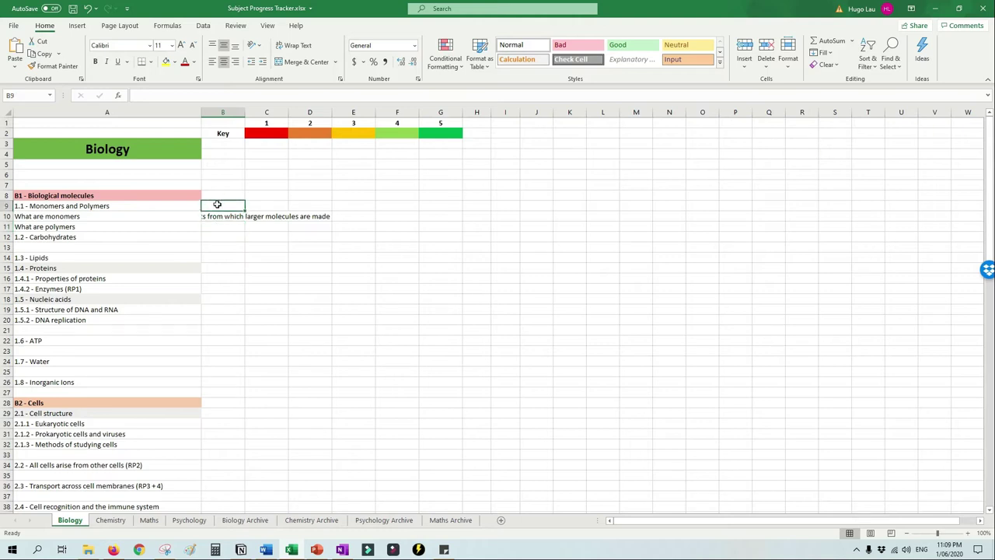
{"action": "left_click", "coordinate": [176, 62]}
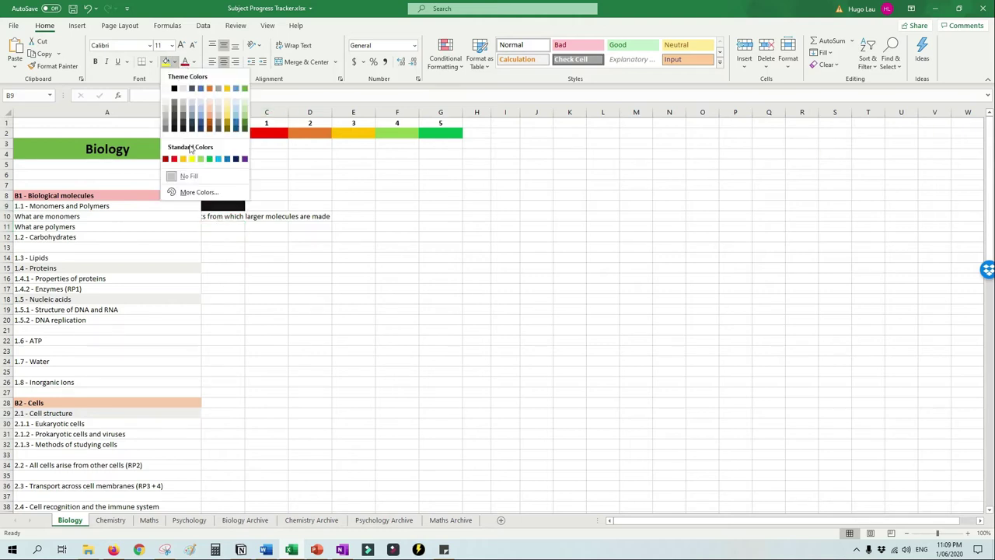
{"action": "left_click", "coordinate": [183, 160]}
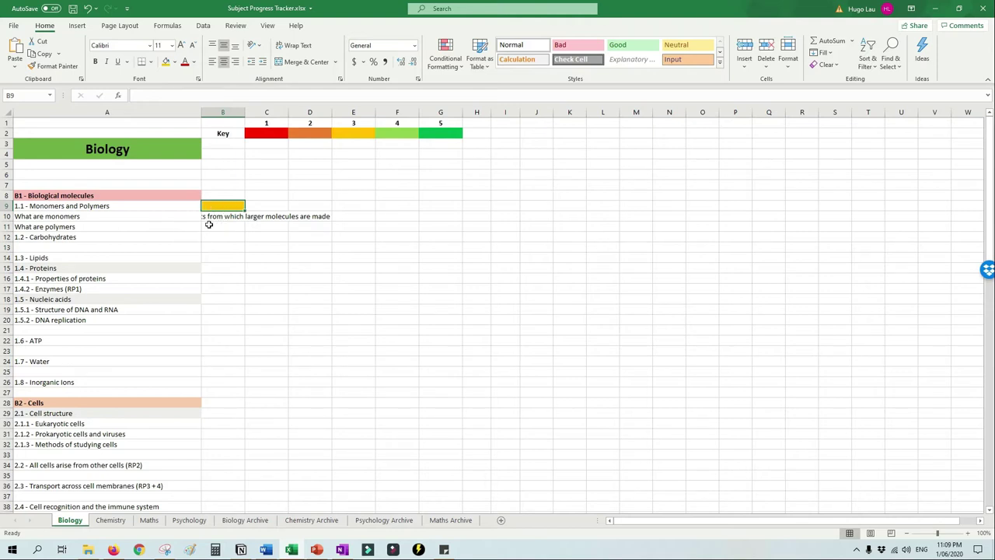
Enter the placeholder answer "polymers are,...." in cell B11 beside the polymers question.
{"action": "left_click", "coordinate": [176, 62]}
{"action": "left_click", "coordinate": [233, 227]}
{"action": "type", "text": "polymers are..."}
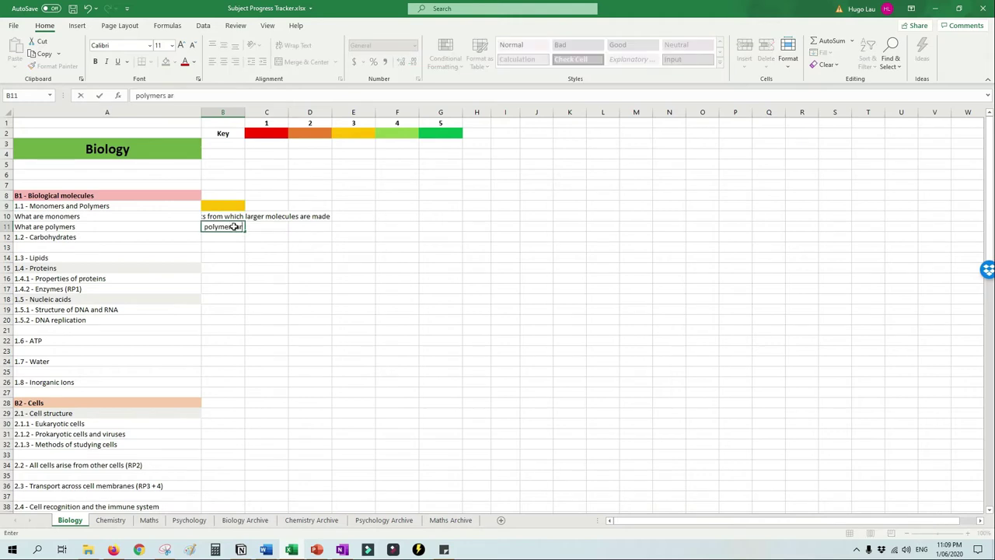
{"action": "key", "text": "Return"}
{"action": "left_click", "coordinate": [234, 226]}
Fill cell B9 beside 1.1 - Monomers and Polymers with the theme green.
{"action": "left_click", "coordinate": [223, 206]}
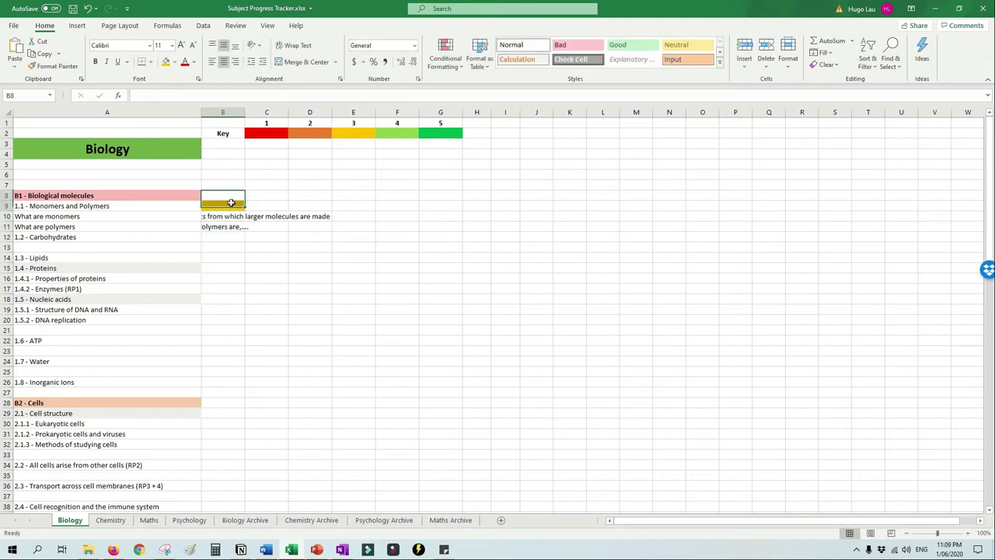
{"action": "left_click", "coordinate": [176, 62]}
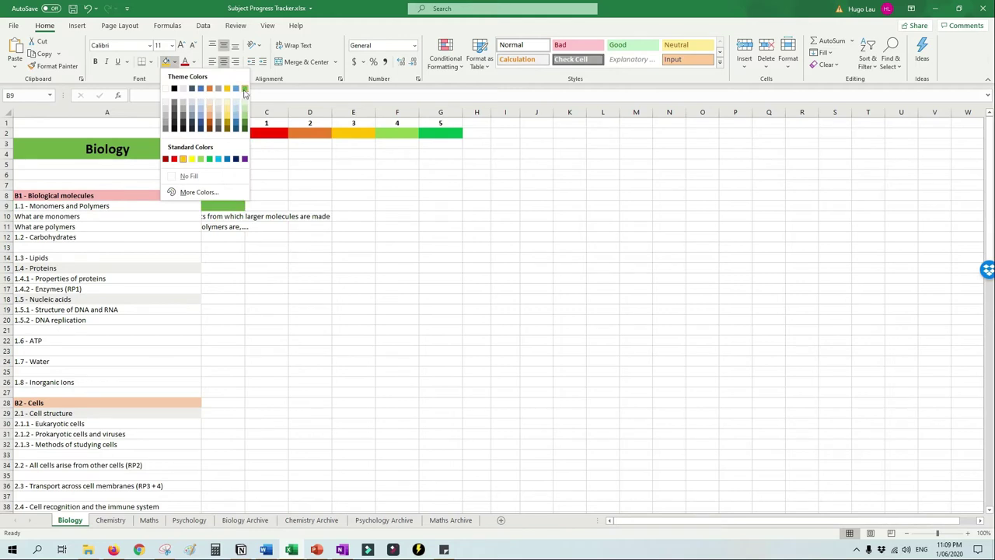
{"action": "left_click", "coordinate": [246, 94]}
{"action": "left_click_drag", "start_coordinate": [224, 205], "coordinate": [227, 378]}
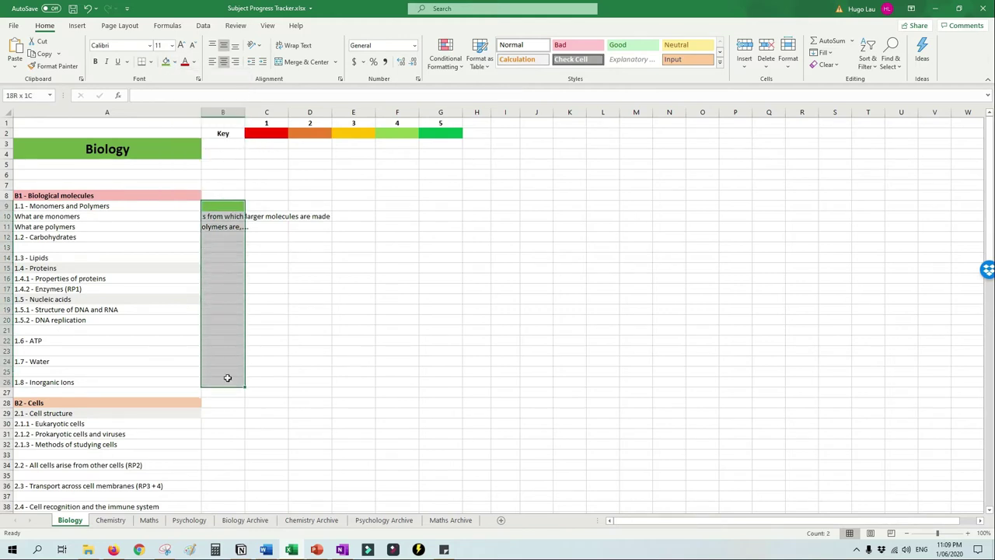
{"action": "left_click", "coordinate": [236, 301]}
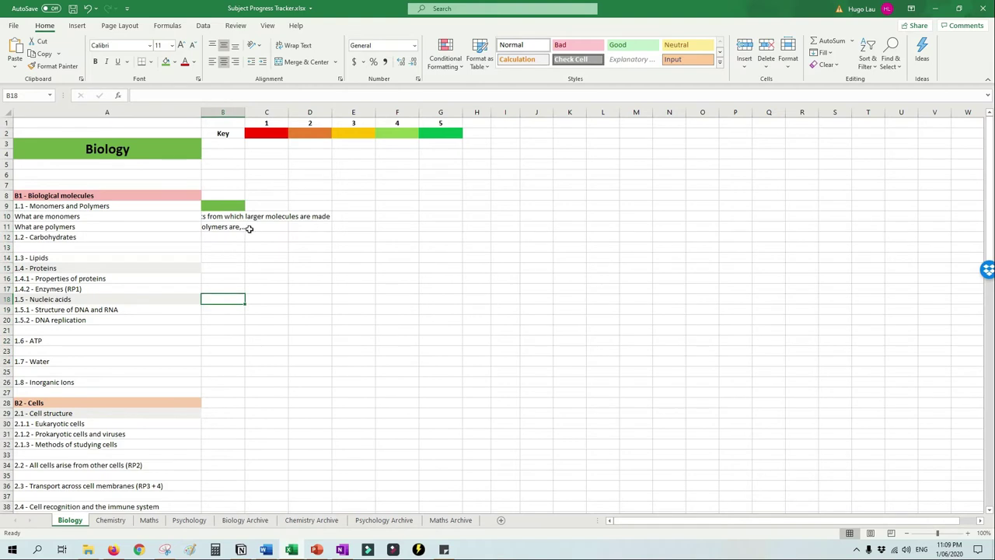
{"action": "left_click_drag", "start_coordinate": [230, 217], "coordinate": [232, 226]}
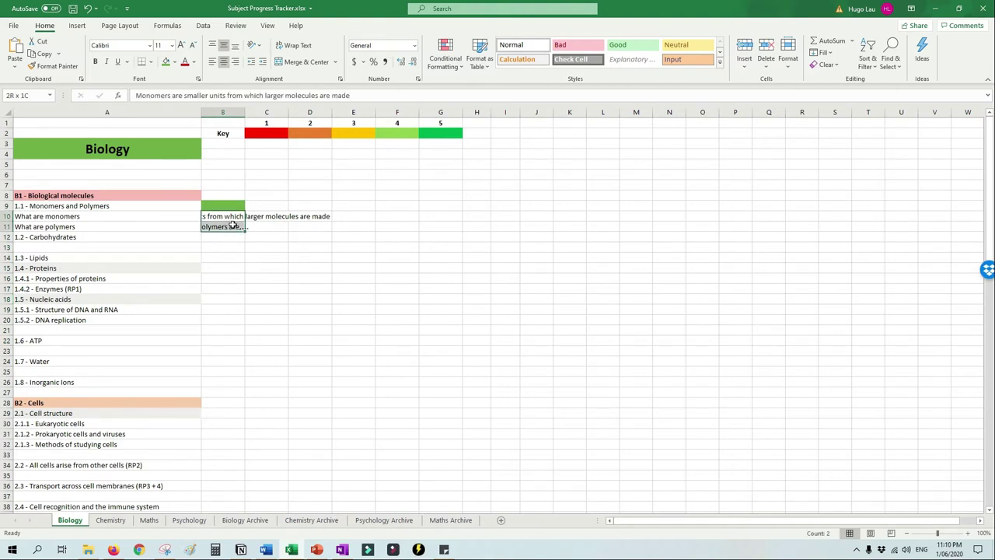
Hide the monomer and polymer answers in cells B10:B11 by setting their font colour to white.
{"action": "left_click", "coordinate": [174, 65]}
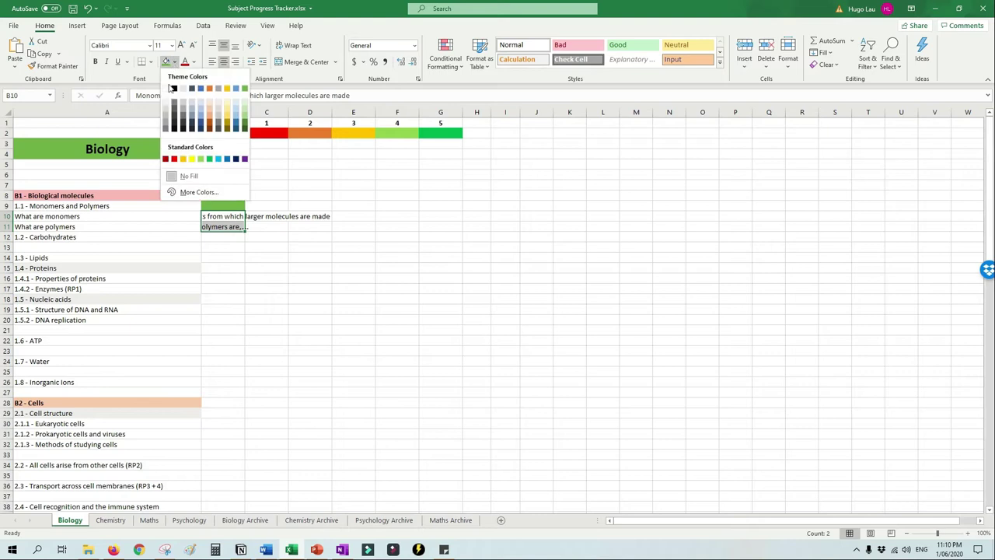
{"action": "left_click", "coordinate": [196, 63]}
{"action": "left_click", "coordinate": [195, 63]}
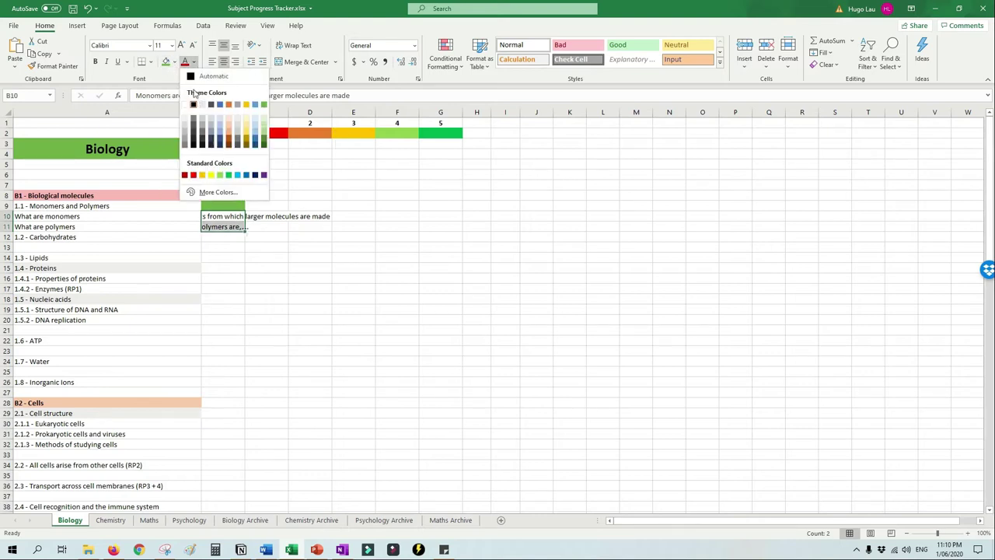
{"action": "left_click", "coordinate": [185, 105]}
{"action": "left_click", "coordinate": [256, 218]}
{"action": "left_click", "coordinate": [238, 216]}
{"action": "left_click", "coordinate": [238, 225]}
{"action": "left_click", "coordinate": [239, 217]}
{"action": "left_click", "coordinate": [262, 214]}
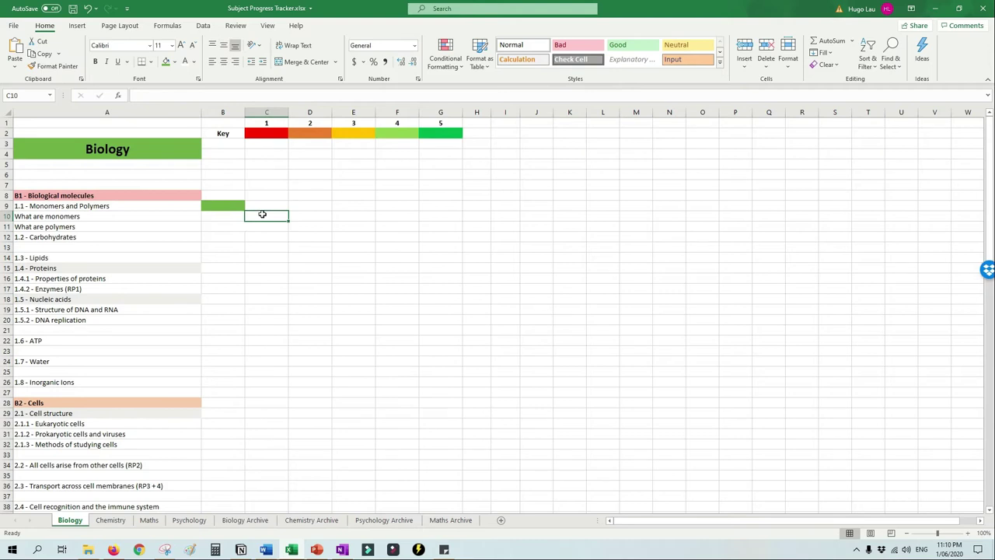
Fill cell B9 beside 1.1 - Monomers and Polymers with the gold that matches key rating 3.
{"action": "left_click", "coordinate": [224, 205]}
{"action": "left_click", "coordinate": [166, 62]}
{"action": "left_click", "coordinate": [260, 206]}
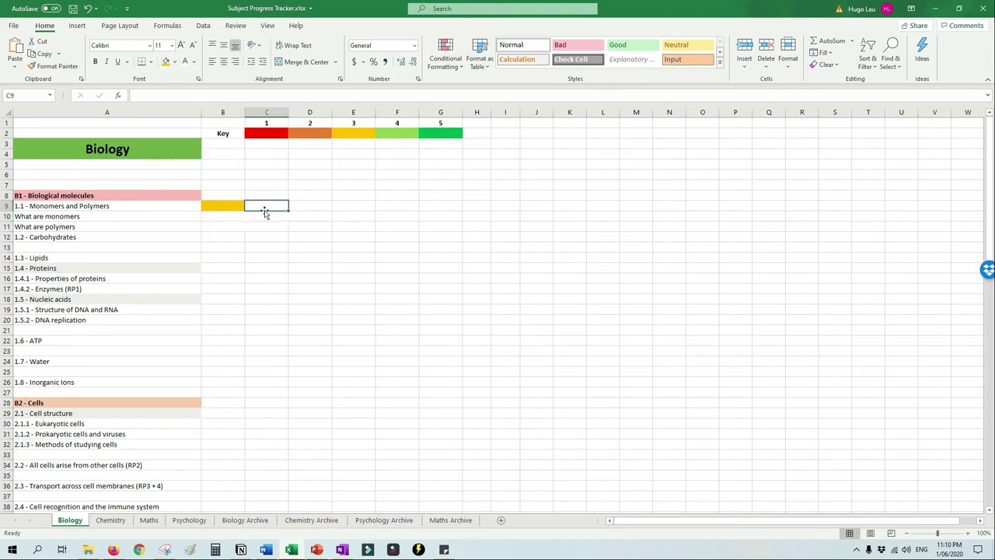
Enter the second-round placeholder answers "monomers are...." in cell C10 and "polymers are...." in cell C11.
{"action": "left_click", "coordinate": [265, 213]}
{"action": "type", "text": "monomers are..."}
{"action": "key", "text": "Return"}
{"action": "type", "text": "polymera"}
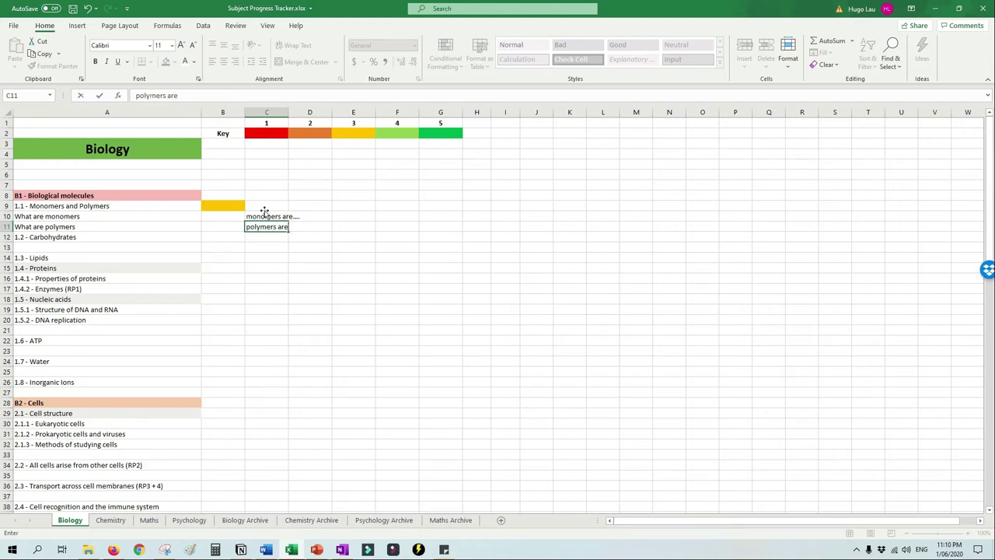
{"action": "key", "text": "ctrl+Return"}
Hide the second-round answers in cells C10:C11 with a white font colour, moving the browser window out of the way.
{"action": "left_click", "coordinate": [270, 216]}
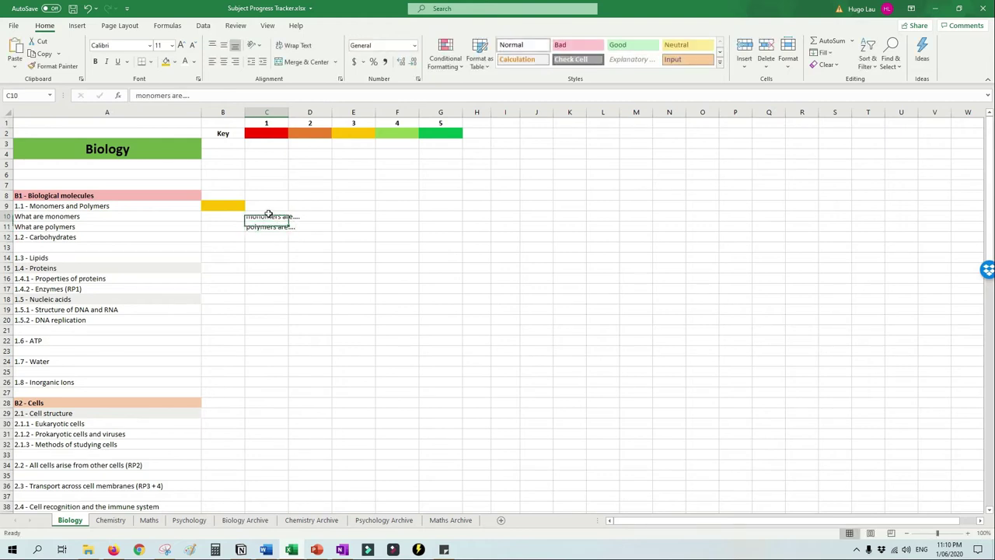
{"action": "left_click_drag", "start_coordinate": [274, 216], "coordinate": [274, 227]}
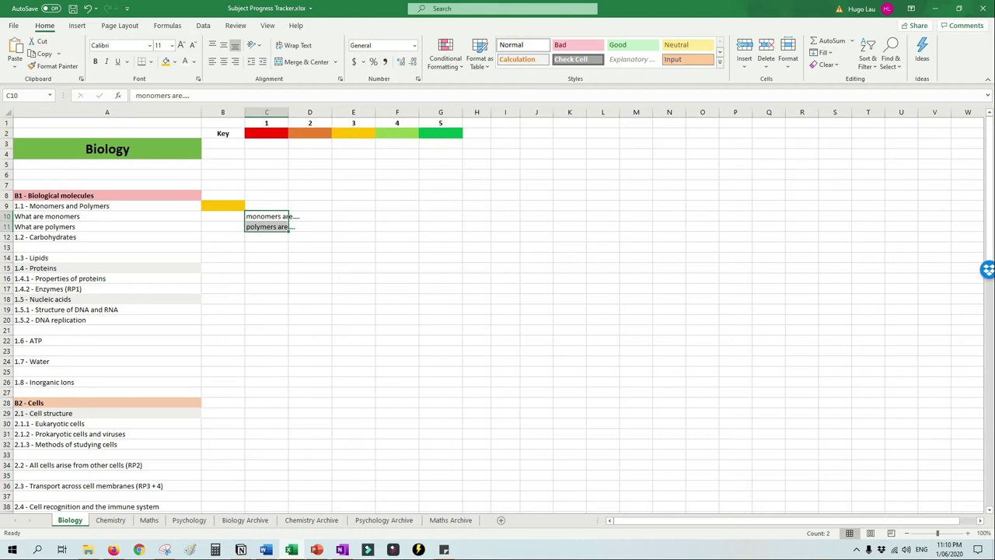
{"action": "key", "text": "alt+Tab"}
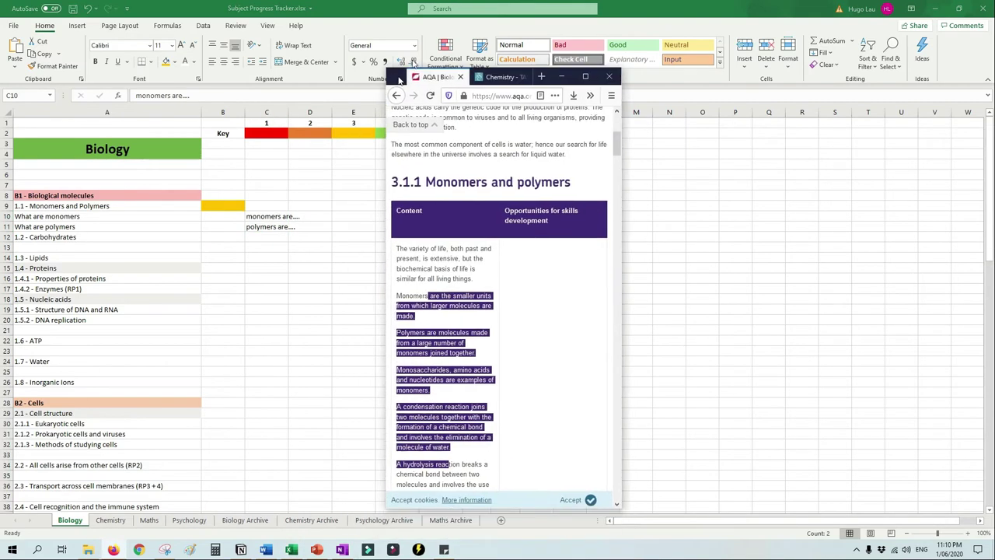
{"action": "left_click_drag", "start_coordinate": [423, 64], "coordinate": [0, 70]}
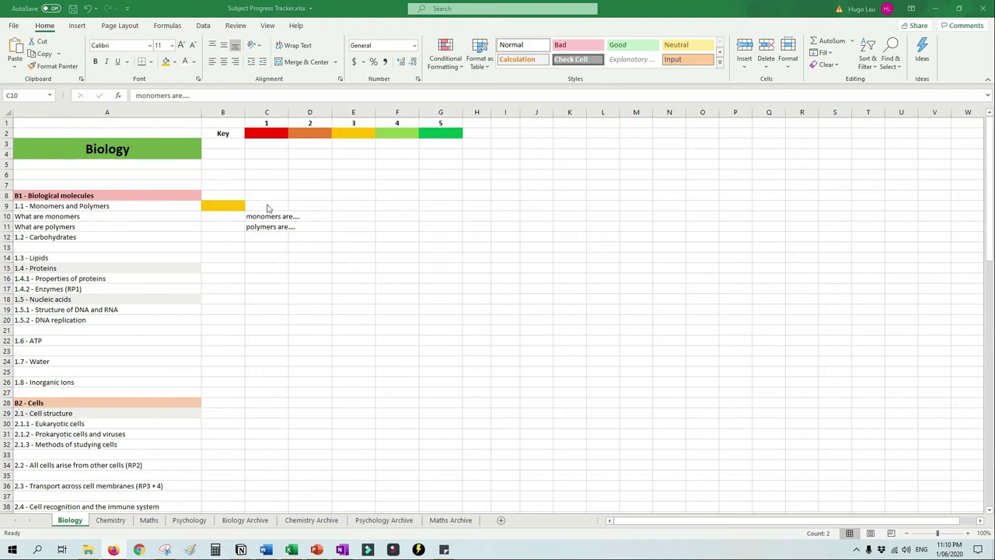
{"action": "key", "text": "ctrl+v"}
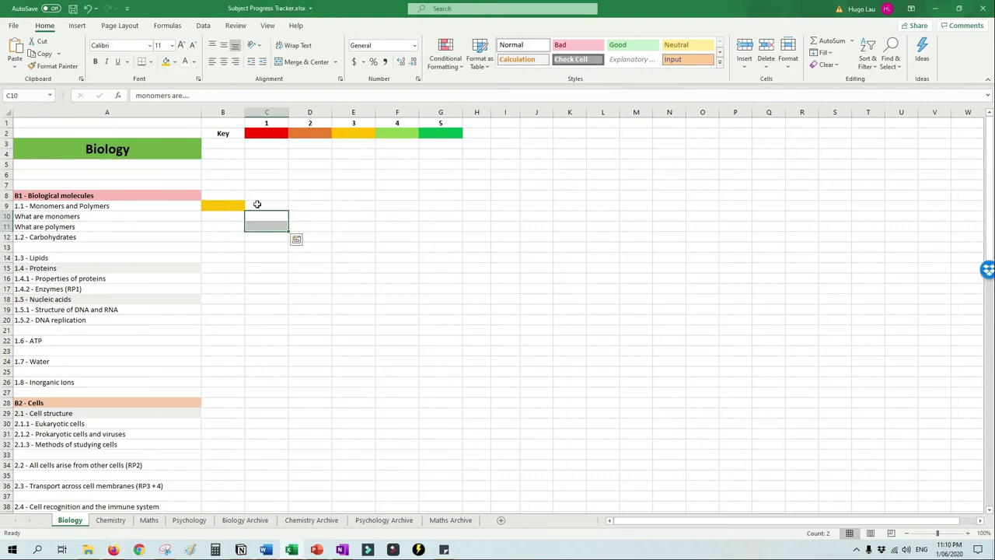
Fill cell C9 with the standard light green that matches key rating 4.
{"action": "left_click", "coordinate": [257, 204]}
{"action": "left_click", "coordinate": [175, 61]}
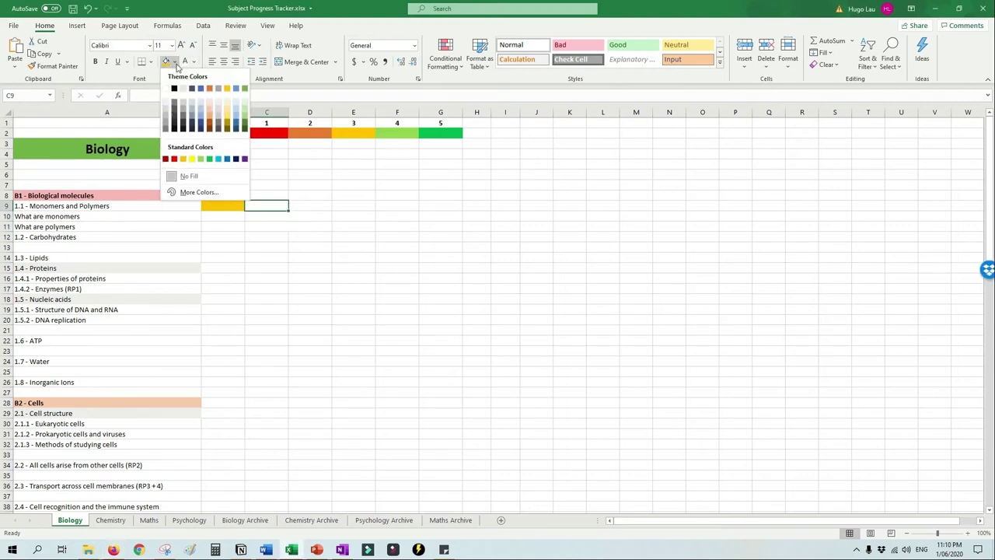
{"action": "left_click", "coordinate": [201, 161]}
{"action": "left_click", "coordinate": [310, 237]}
Review the rating cells and hidden answers beside the topics of B1 - Biological molecules.
{"action": "left_click", "coordinate": [232, 206]}
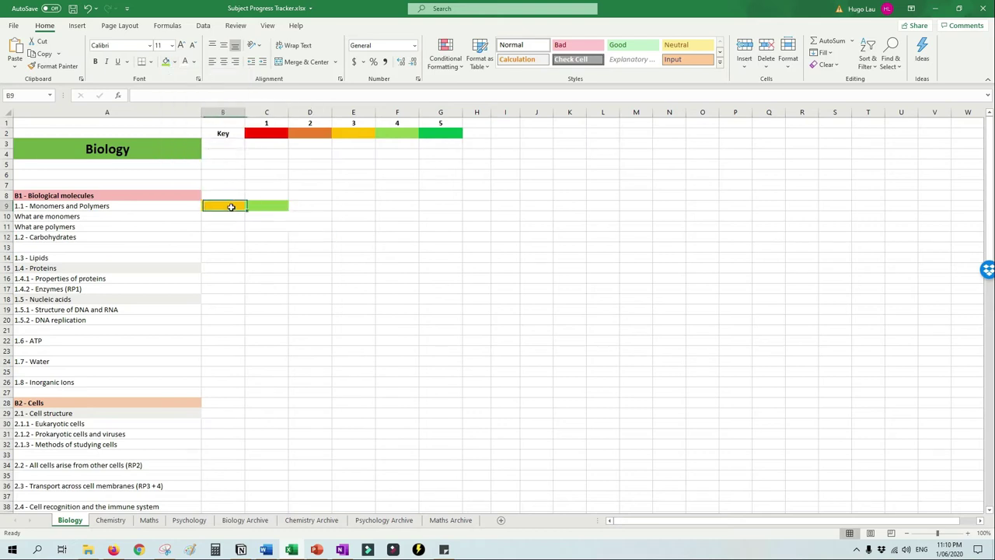
{"action": "left_click", "coordinate": [244, 217]}
{"action": "left_click", "coordinate": [240, 227]}
{"action": "left_click", "coordinate": [256, 218]}
{"action": "key", "text": "Down"}
{"action": "left_click", "coordinate": [231, 227]}
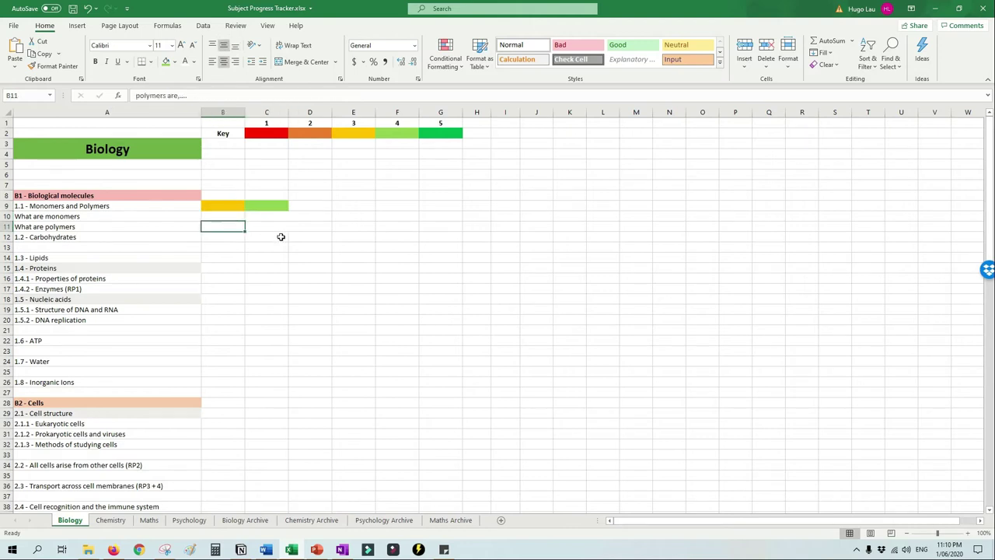
{"action": "left_click", "coordinate": [227, 195]}
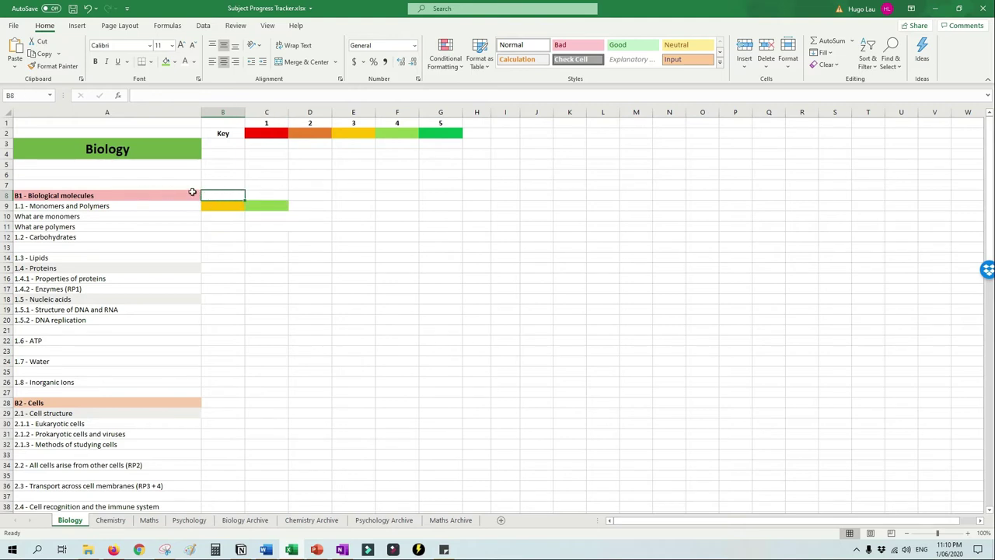
{"action": "left_click_drag", "start_coordinate": [223, 206], "coordinate": [211, 382]}
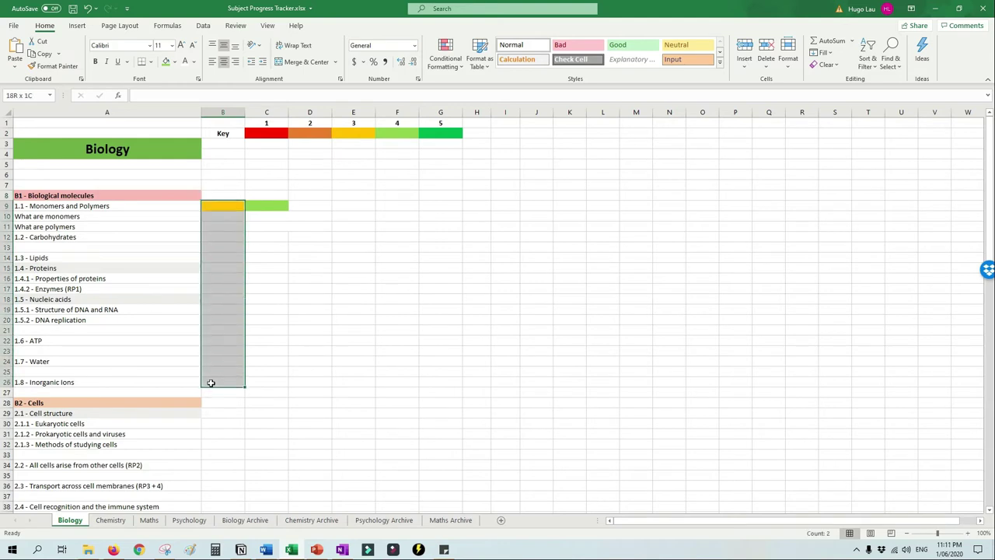
{"action": "left_click", "coordinate": [60, 236]}
{"action": "left_click_drag", "start_coordinate": [212, 218], "coordinate": [212, 232]}
{"action": "key", "text": "ctrl+v"}
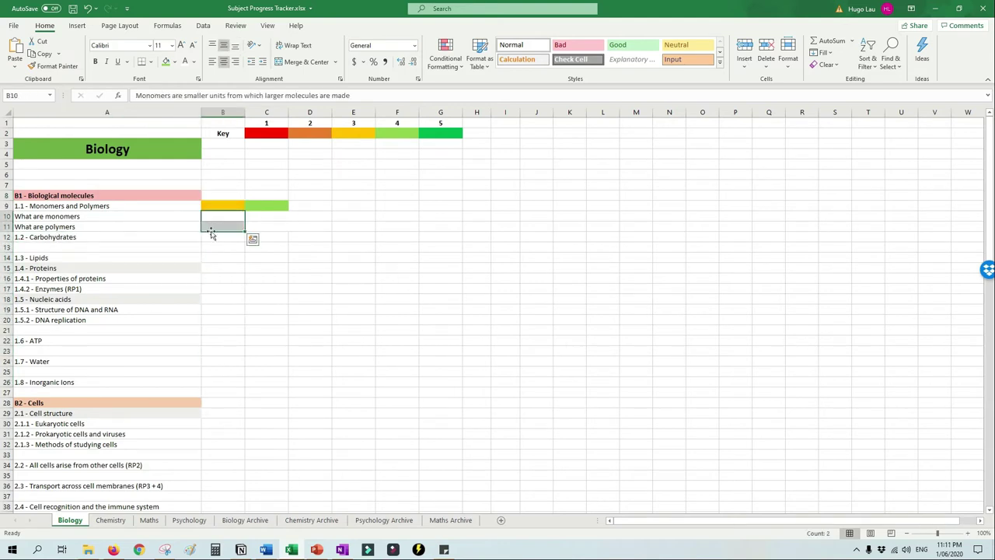
{"action": "left_click", "coordinate": [225, 239]}
Look through the topic lists on the Chemistry and Maths sheets, including the dated ratings in the Maths tracker.
{"action": "left_click", "coordinate": [110, 520]}
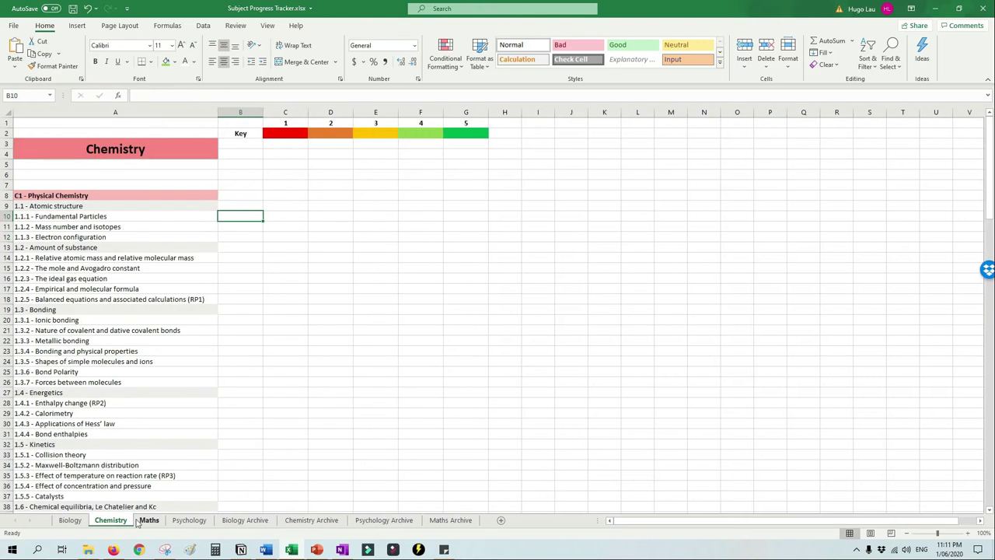
{"action": "scroll", "coordinate": [174, 277], "scroll_direction": "down", "scroll_amount": 10}
{"action": "key", "text": "ctrl+Page_Down"}
{"action": "scroll", "coordinate": [206, 320], "scroll_direction": "down", "scroll_amount": 5}
{"action": "scroll", "coordinate": [213, 338], "scroll_direction": "down", "scroll_amount": 17}
{"action": "scroll", "coordinate": [314, 319], "scroll_direction": "up", "scroll_amount": 10}
{"action": "scroll", "coordinate": [314, 318], "scroll_direction": "up", "scroll_amount": 10}
{"action": "left_click_drag", "start_coordinate": [294, 234], "coordinate": [299, 255]}
{"action": "scroll", "coordinate": [233, 327], "scroll_direction": "down", "scroll_amount": 10}
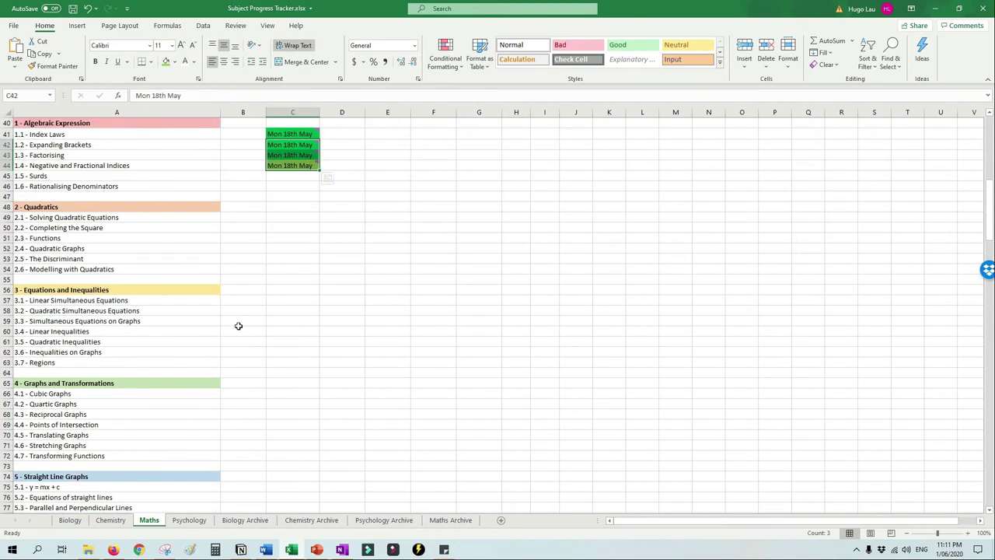
{"action": "scroll", "coordinate": [224, 331], "scroll_direction": "down", "scroll_amount": 6}
Look through the full topic list on the Psychology sheet and return to its beginning.
{"action": "key", "text": "ctrl+Page_Down"}
{"action": "scroll", "coordinate": [239, 253], "scroll_direction": "down", "scroll_amount": 5}
{"action": "scroll", "coordinate": [238, 254], "scroll_direction": "down", "scroll_amount": 20}
{"action": "scroll", "coordinate": [284, 286], "scroll_direction": "up", "scroll_amount": 20}
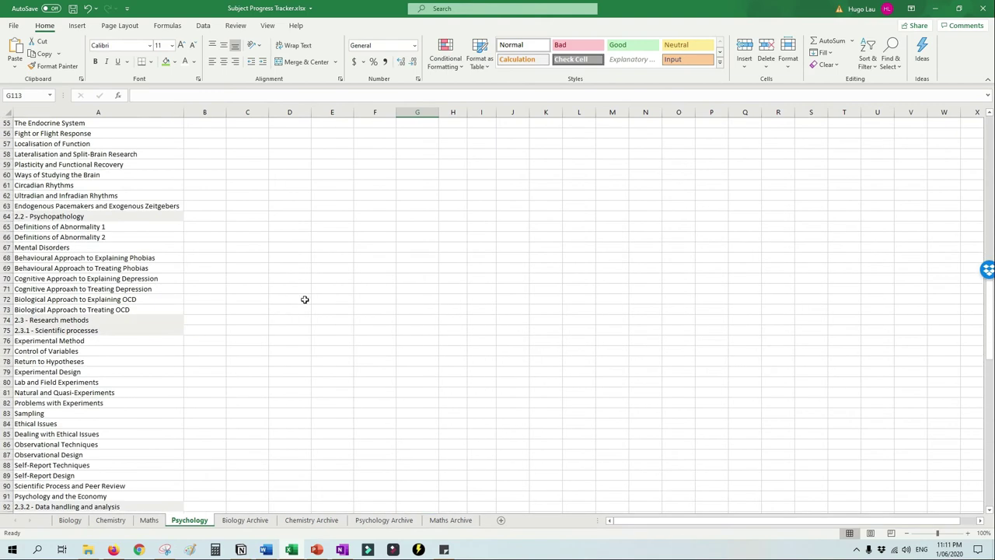
{"action": "scroll", "coordinate": [324, 318], "scroll_direction": "up", "scroll_amount": 3}
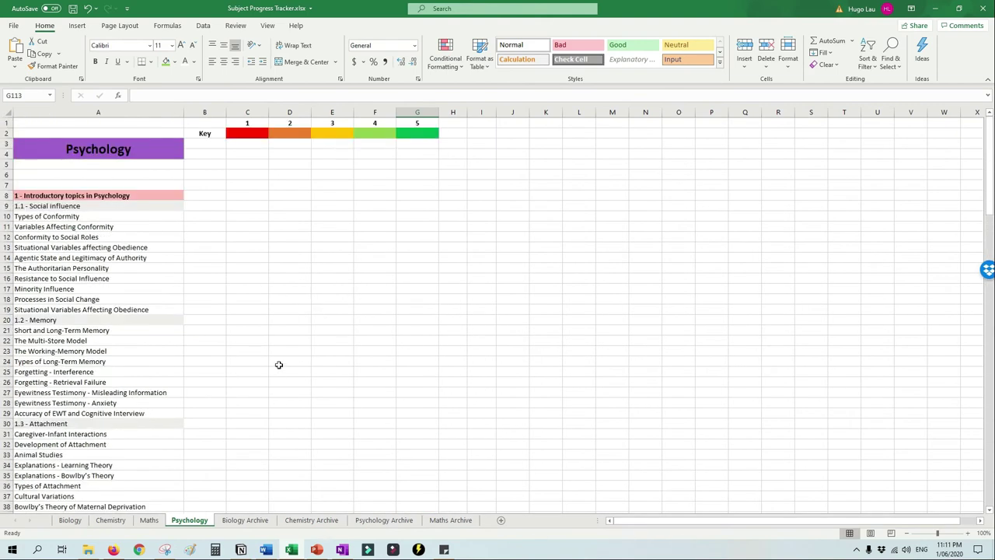
Switch to the Study Planning and Time Management presentation in PowerPoint and start the slide show from slide 6.
{"action": "left_click", "coordinate": [318, 549]}
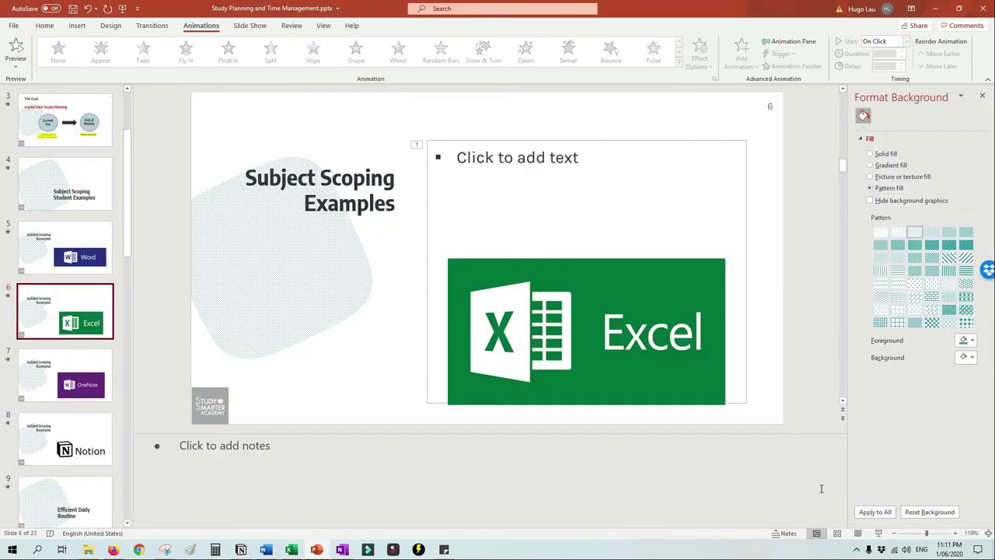
{"action": "left_click", "coordinate": [879, 533]}
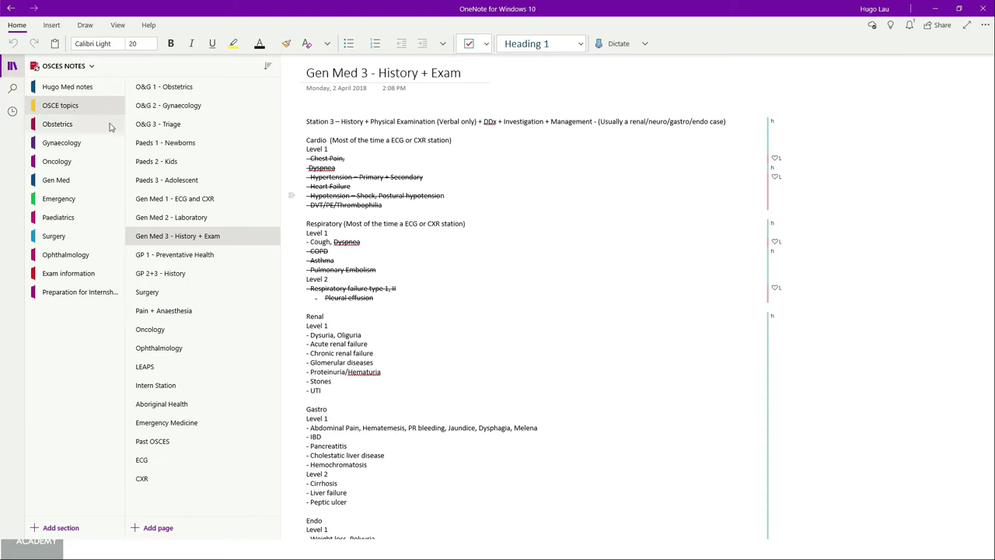
Browse the OSCE topics pages in OneNote from O&G 1 - Obstetrics through the Gen Med and GP pages to Surgery.
{"action": "left_click", "coordinate": [158, 94]}
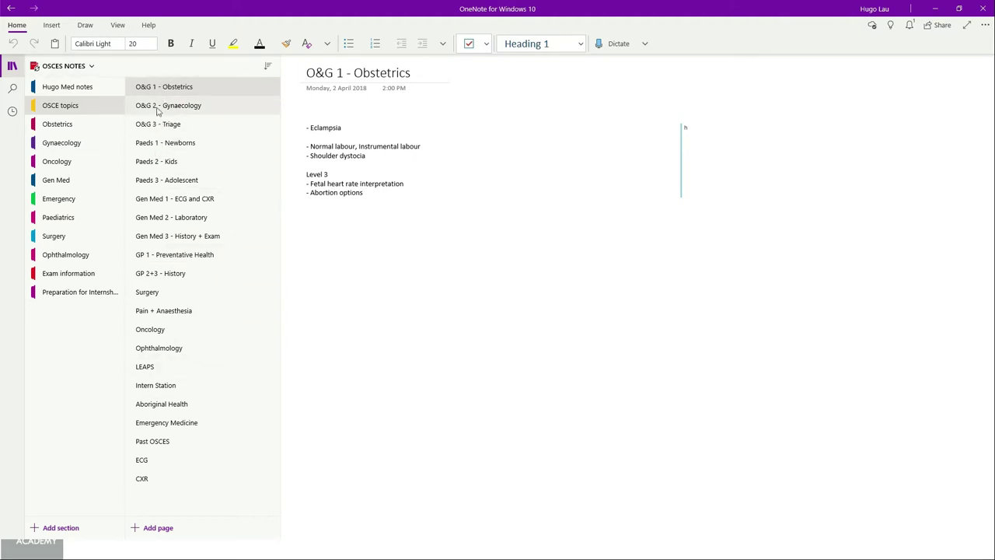
{"action": "left_click", "coordinate": [166, 199]}
{"action": "left_click", "coordinate": [167, 240]}
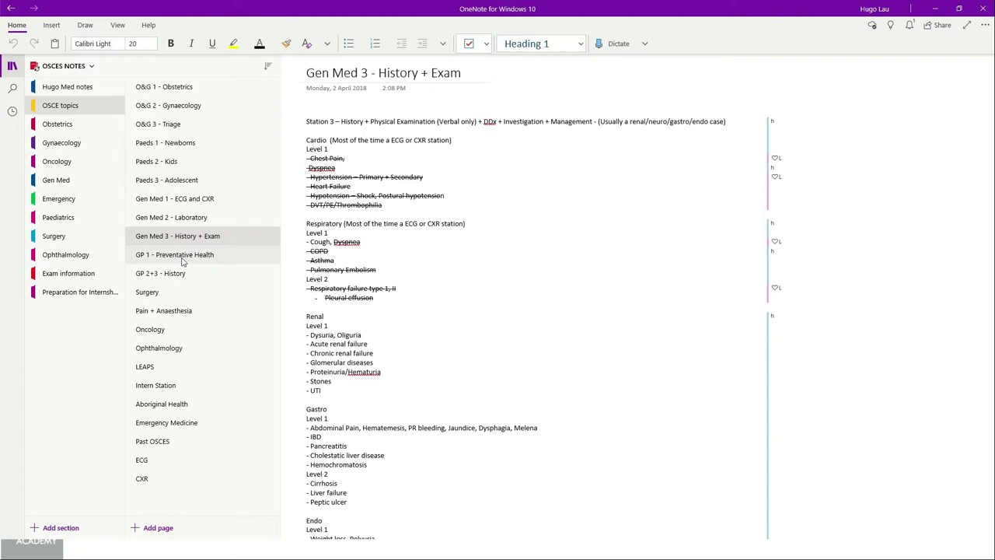
{"action": "left_click", "coordinate": [183, 257]}
{"action": "left_click", "coordinate": [179, 274]}
{"action": "left_click", "coordinate": [169, 293]}
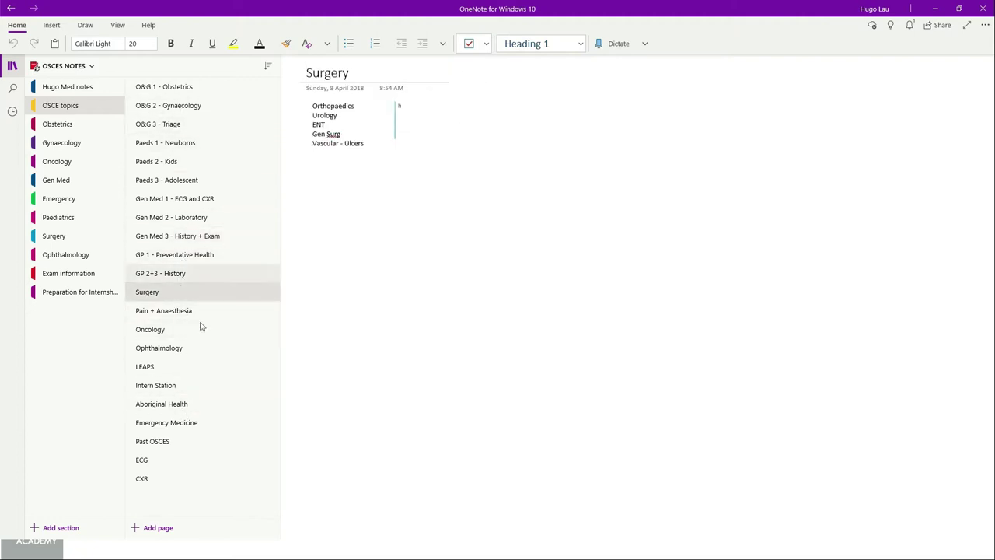
Open the Gen Med 1 - ECG and CXR page and examine its Level 1 and Level 2 topic lists.
{"action": "left_click", "coordinate": [212, 206]}
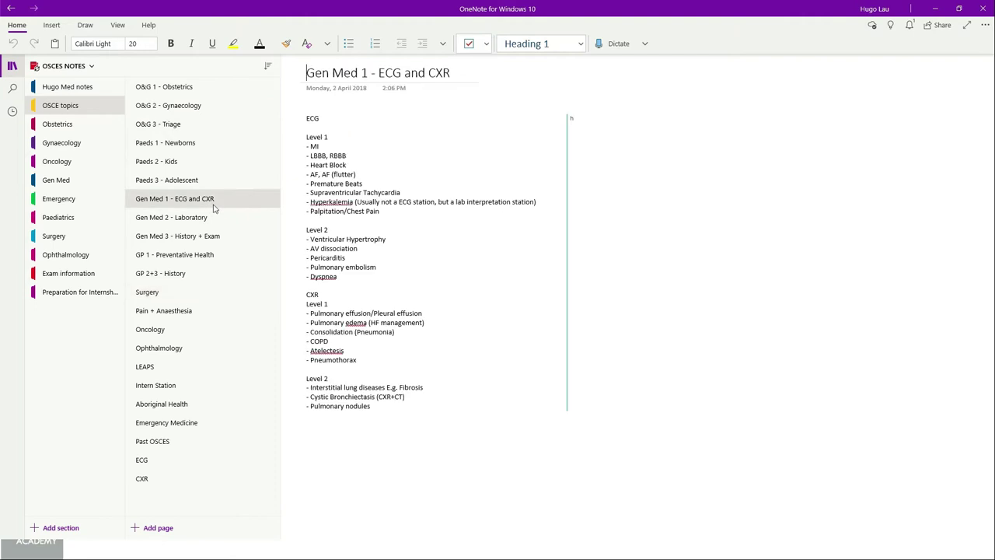
{"action": "left_click_drag", "start_coordinate": [308, 137], "coordinate": [342, 294]}
{"action": "left_click", "coordinate": [310, 140]}
{"action": "left_click_drag", "start_coordinate": [308, 139], "coordinate": [382, 214]}
{"action": "left_click_drag", "start_coordinate": [311, 239], "coordinate": [353, 280]}
{"action": "left_click", "coordinate": [334, 256]}
{"action": "left_click_drag", "start_coordinate": [318, 240], "coordinate": [370, 405]}
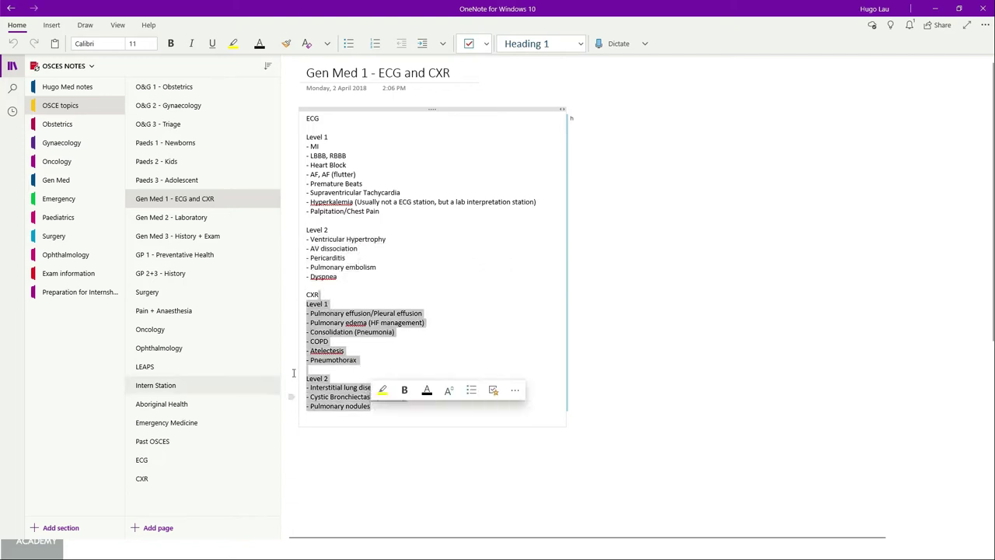
View the Surgery, Pain + Anaesthesia and Oncology pages, and examine the levelled topic lists on the Oncology page.
{"action": "left_click", "coordinate": [264, 291]}
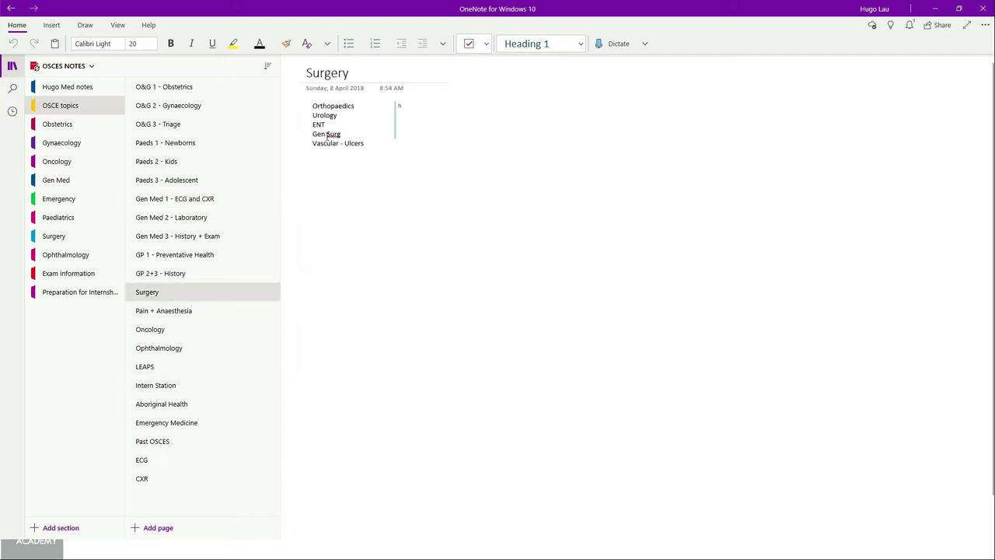
{"action": "left_click", "coordinate": [169, 317]}
{"action": "left_click", "coordinate": [171, 333]}
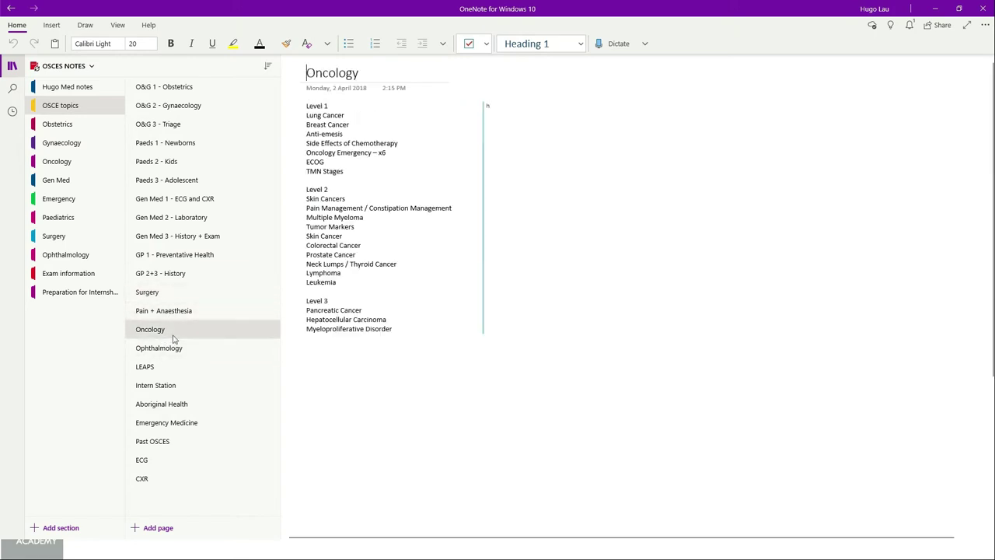
{"action": "left_click_drag", "start_coordinate": [333, 133], "coordinate": [353, 175]}
{"action": "left_click_drag", "start_coordinate": [315, 106], "coordinate": [396, 264]}
{"action": "left_click", "coordinate": [299, 198]}
Switch to the Practice OSCE compilation folder in File Explorer and preview the Acute Rheumatic Fever, Cervical Cancer Screening and Rural - MI documents.
{"action": "key", "text": "alt+Tab"}
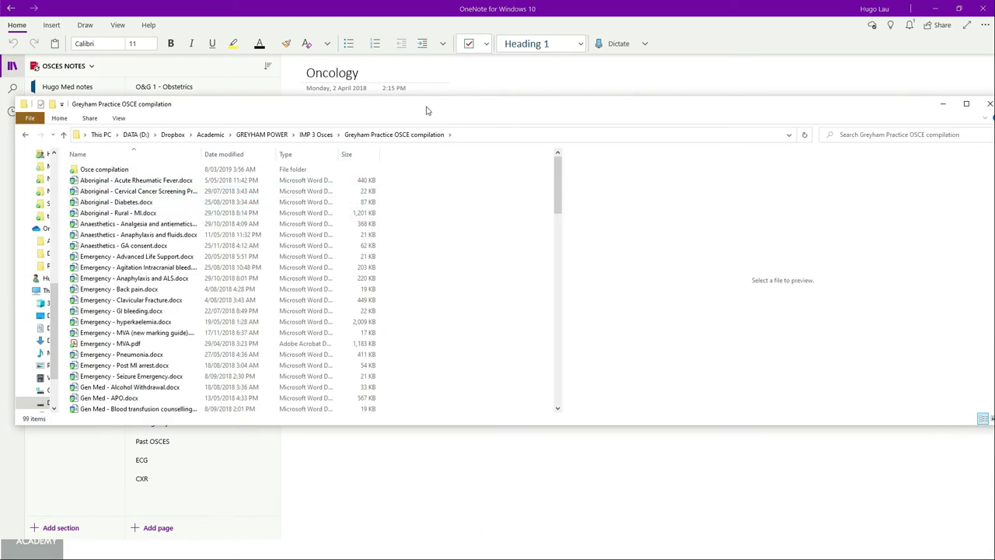
{"action": "left_click_drag", "start_coordinate": [410, 110], "coordinate": [590, 261]}
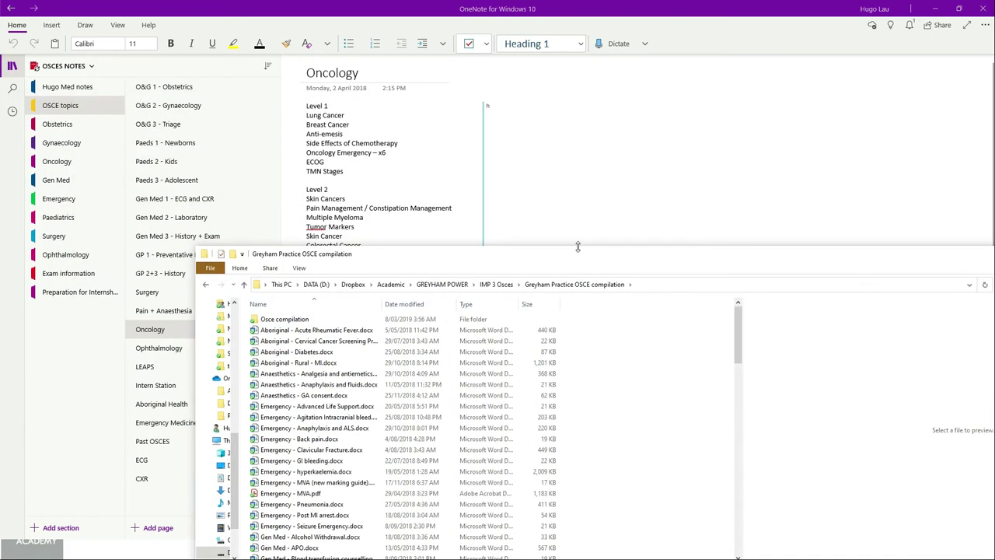
{"action": "left_click_drag", "start_coordinate": [459, 248], "coordinate": [362, 71]}
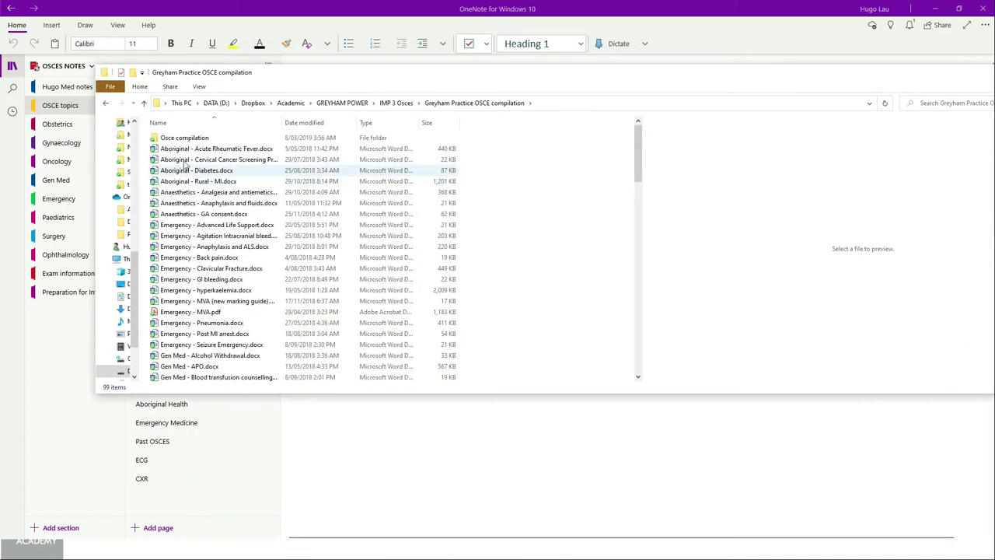
{"action": "left_click", "coordinate": [183, 149]}
{"action": "left_click", "coordinate": [185, 159]}
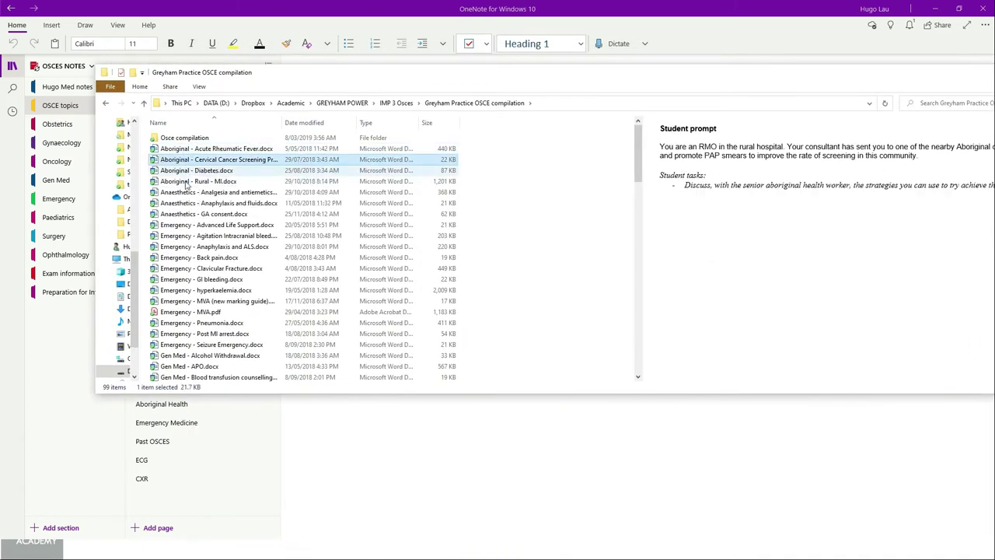
{"action": "left_click", "coordinate": [195, 181]}
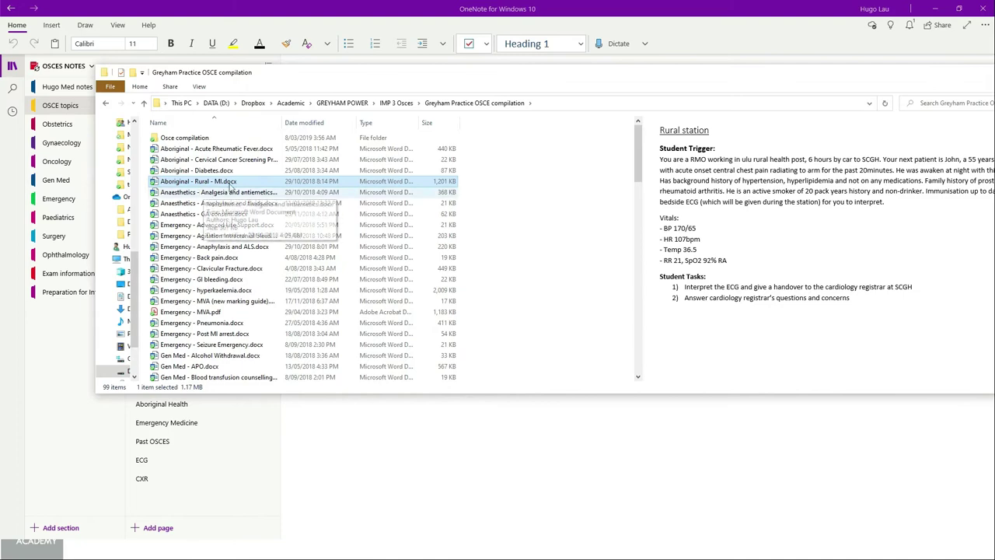